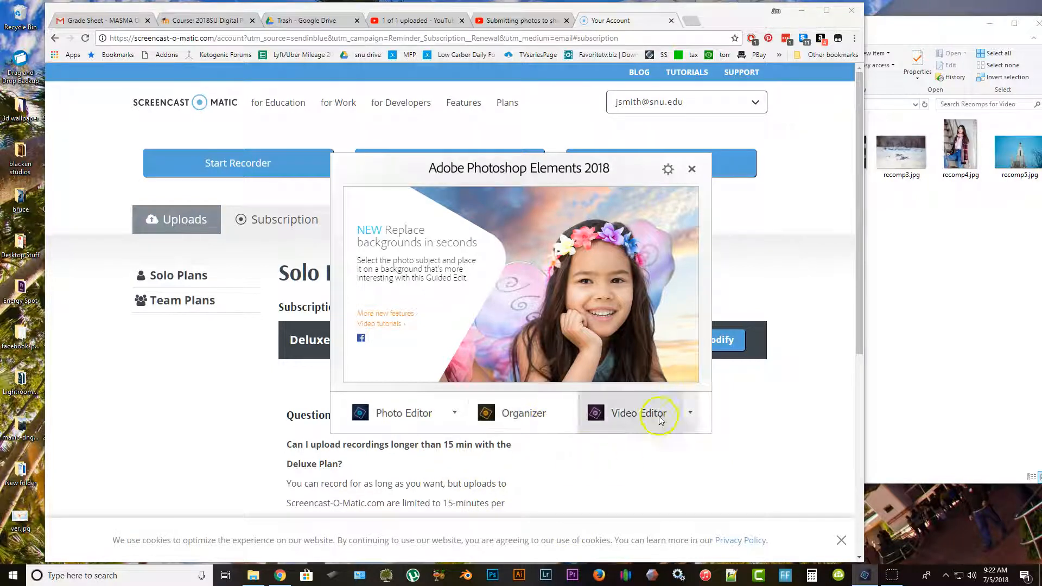
- Launch the Photo Editor, look at the Quick and Guided modes, and switch to the Expert workspace
left_click(400, 415)
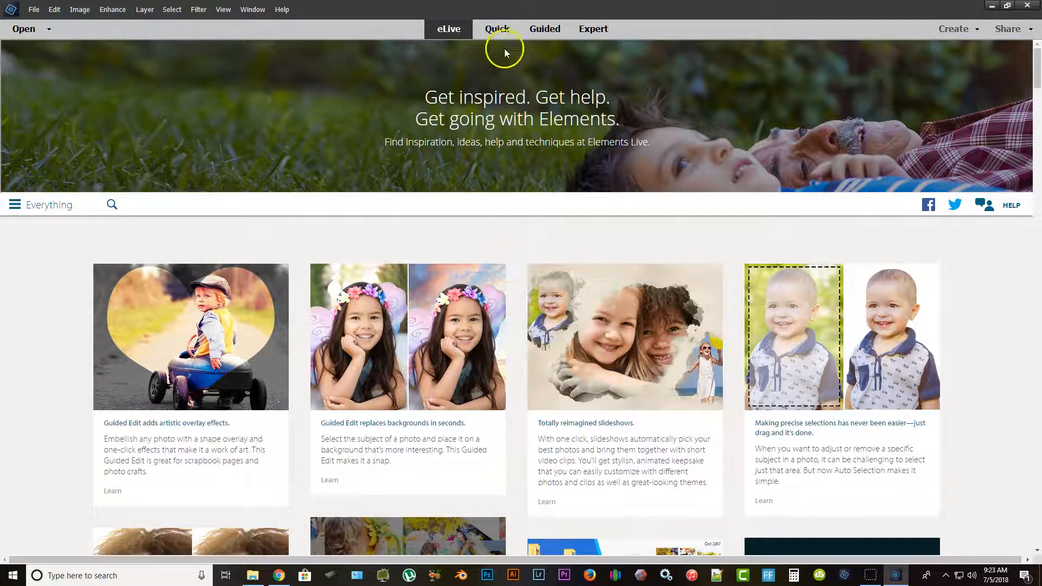
left_click(495, 29)
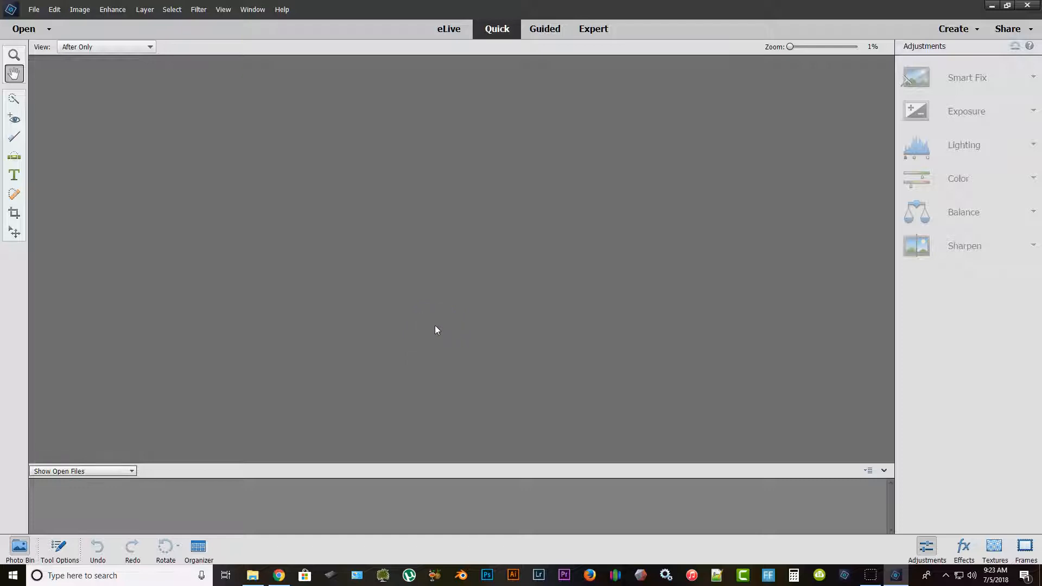
left_click(549, 27)
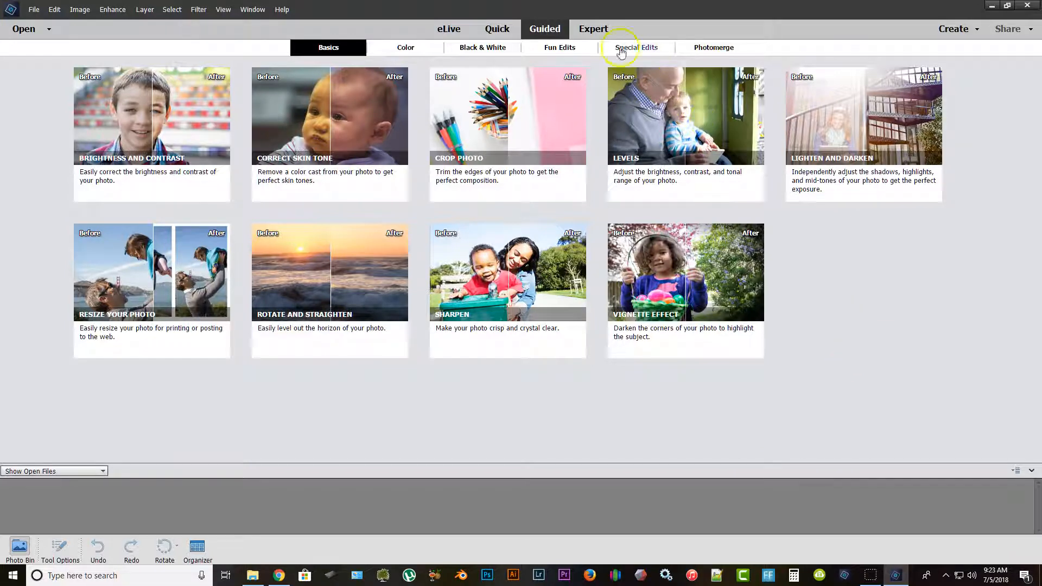
left_click(591, 30)
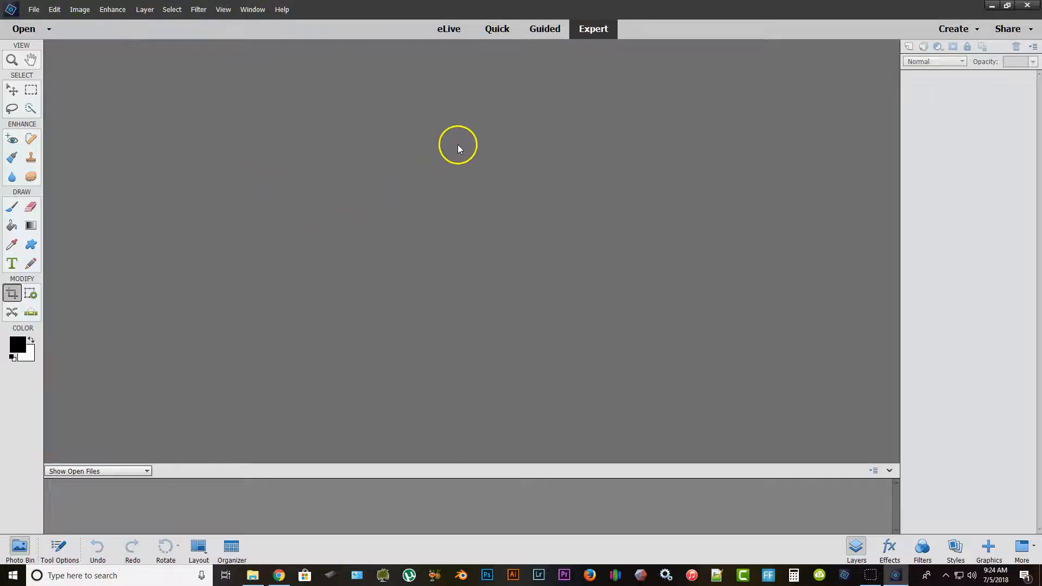
- Open recomp1.jpg through recomp5.jpg from the Recomps for Video folder under Sample Photos for APE, Week 1, on the D: drive
left_click(33, 9)
left_click(33, 32)
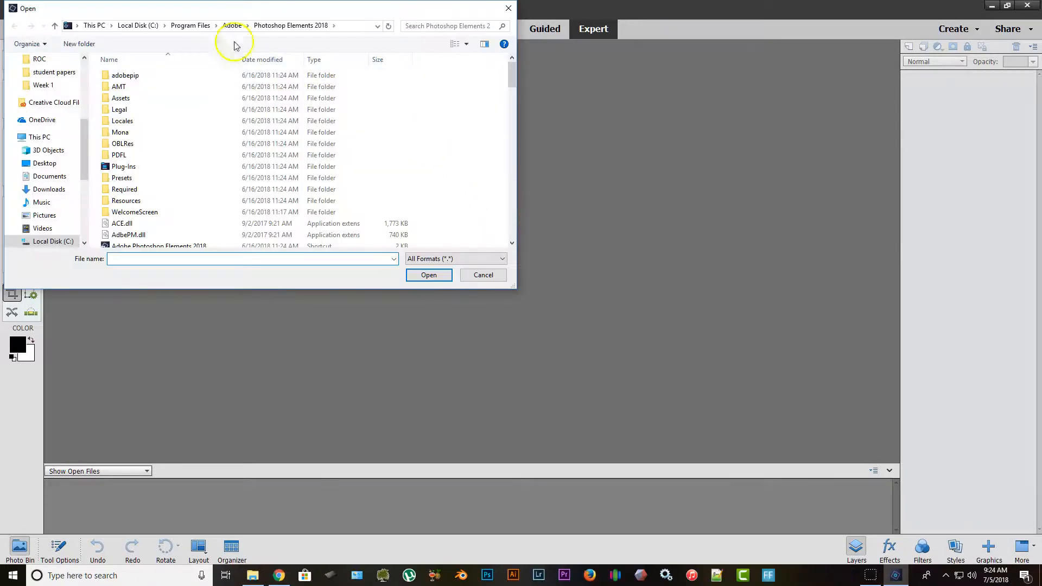
left_click_drag(81, 170, 86, 207)
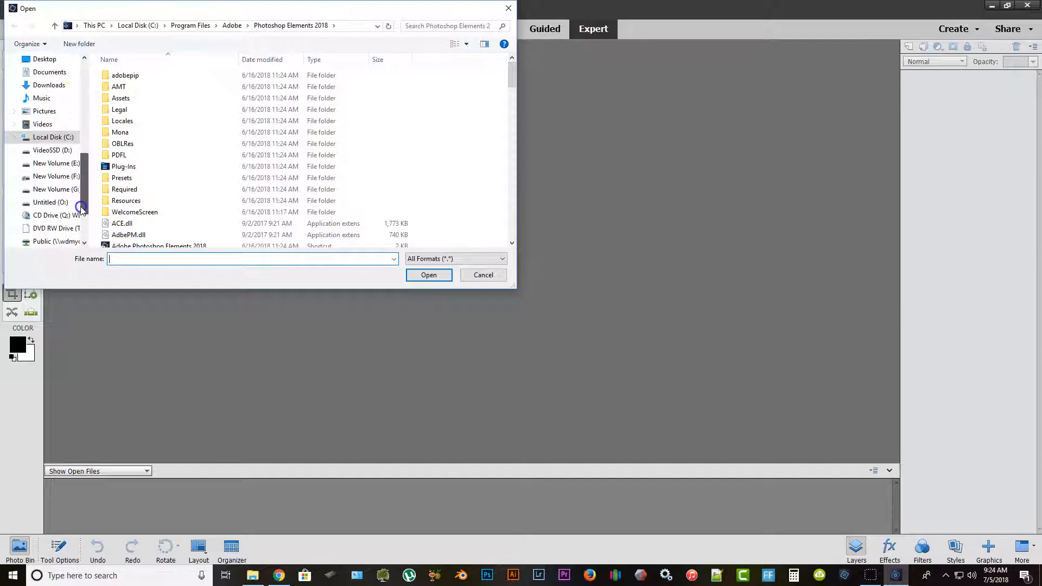
left_click(46, 151)
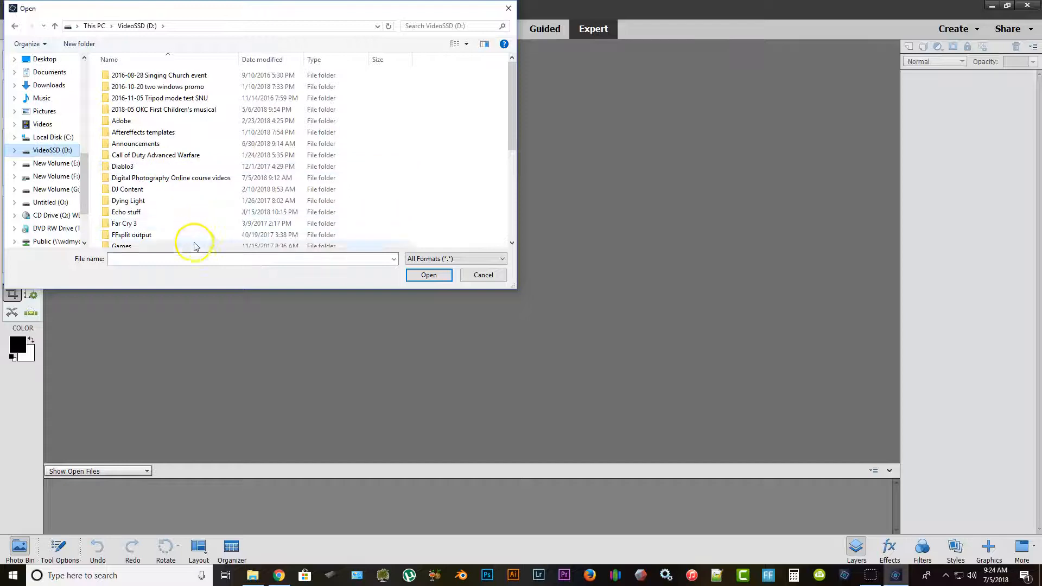
scroll(179, 177, "down", 1)
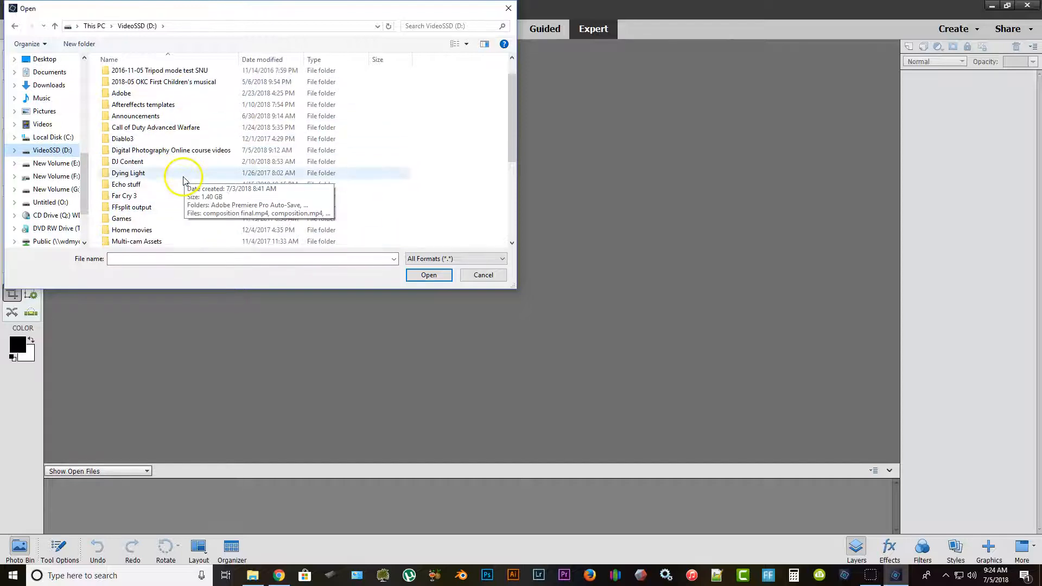
double_click(169, 151)
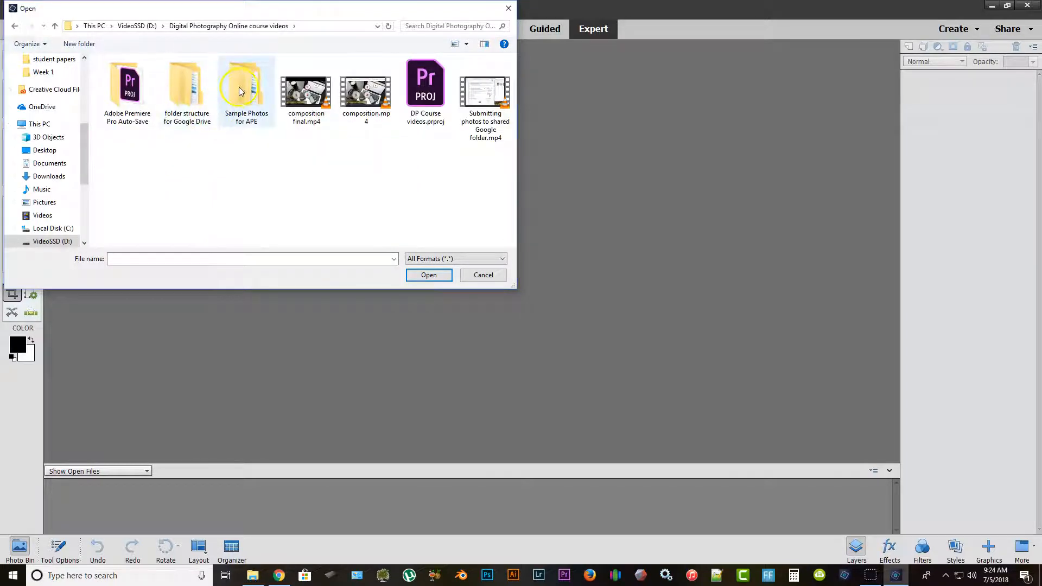
double_click(109, 75)
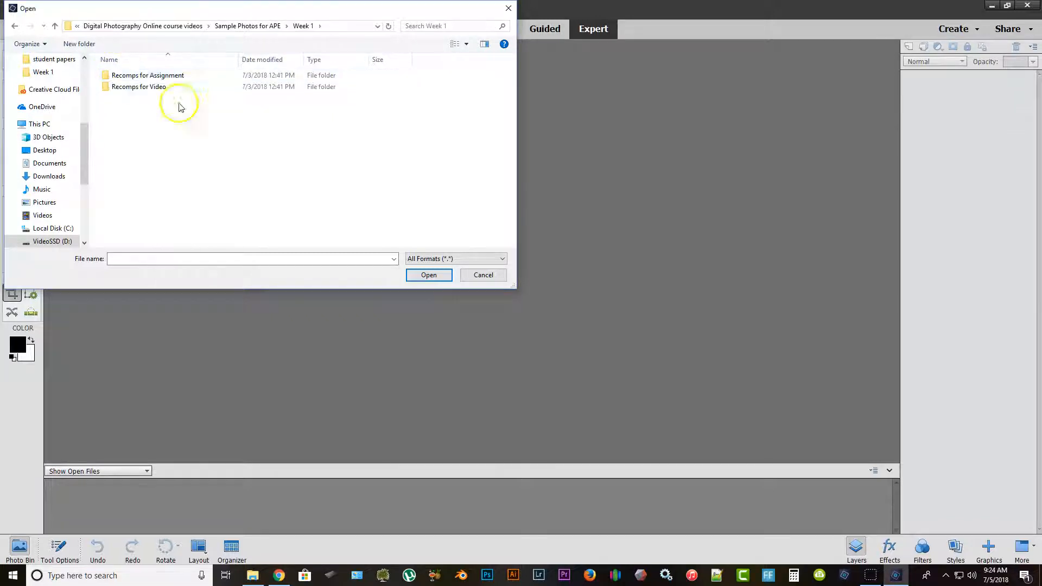
double_click(152, 89)
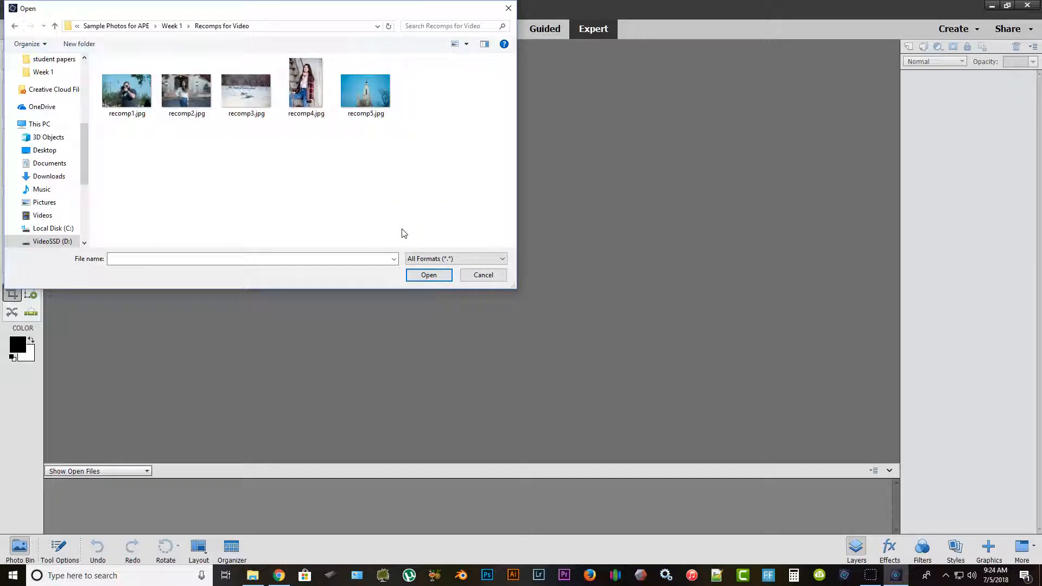
left_click(382, 207)
left_click_drag(422, 187, 115, 87)
left_click(428, 275)
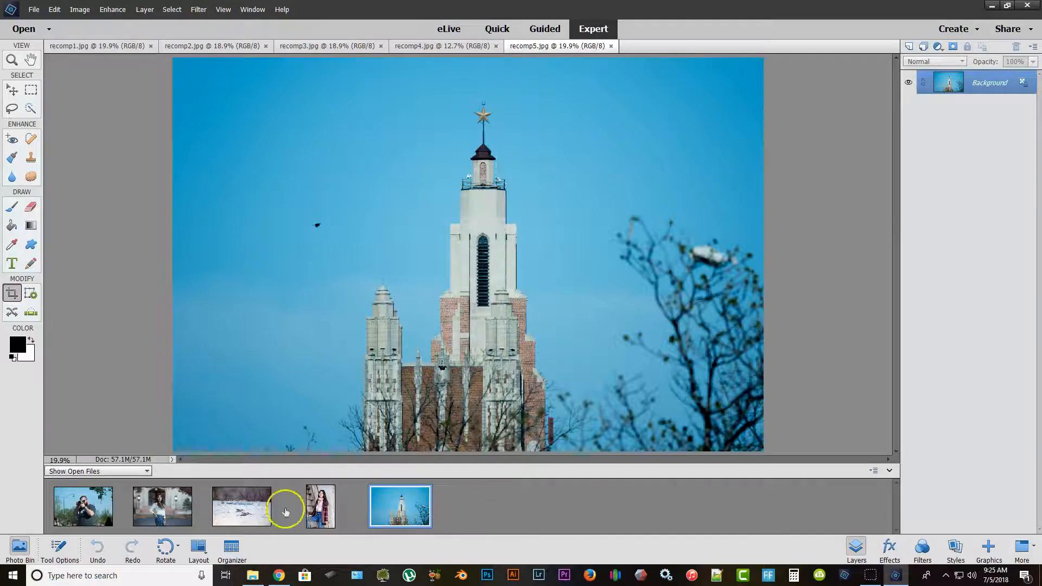
- View the open photos recomp4.jpg, recomp3.jpg and recomp2.jpg in turn, and make recomp1.jpg the active image
left_click(309, 524)
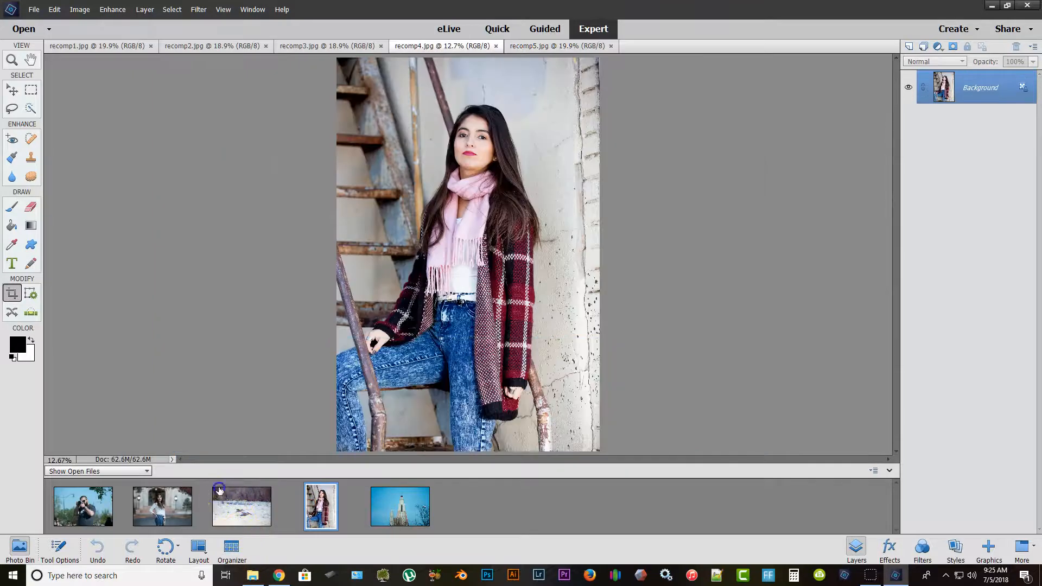
left_click(219, 491)
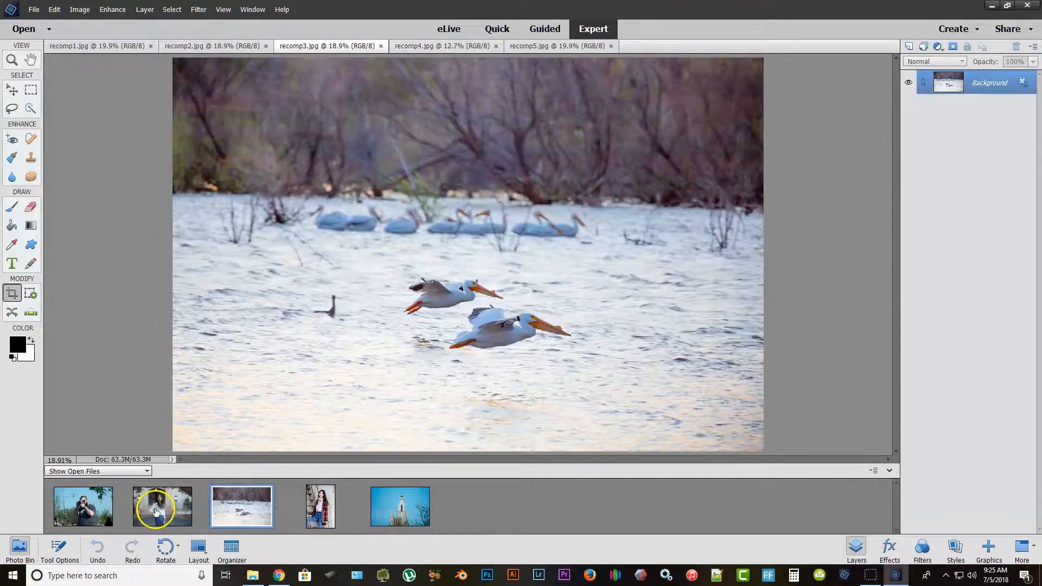
left_click(158, 508)
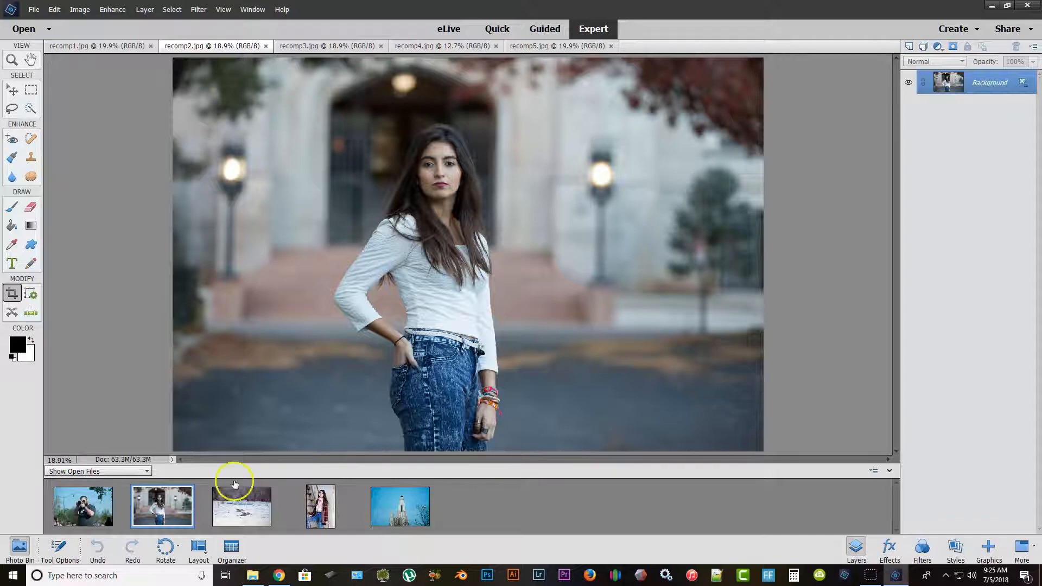
left_click(81, 506)
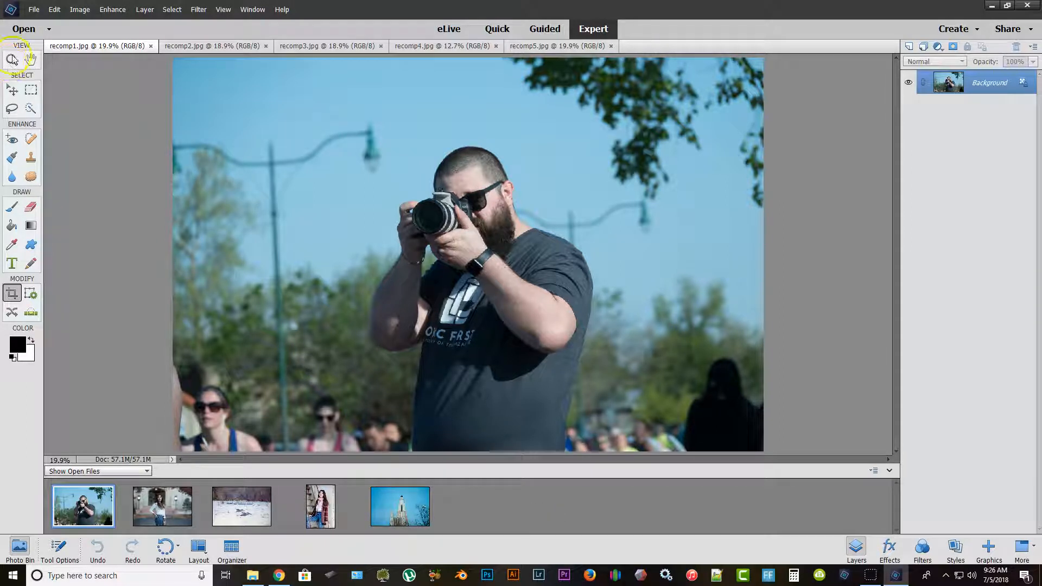
- Examine the options of the Hand, Move, Lasso and Blur tools
left_click(30, 59)
left_click(12, 90)
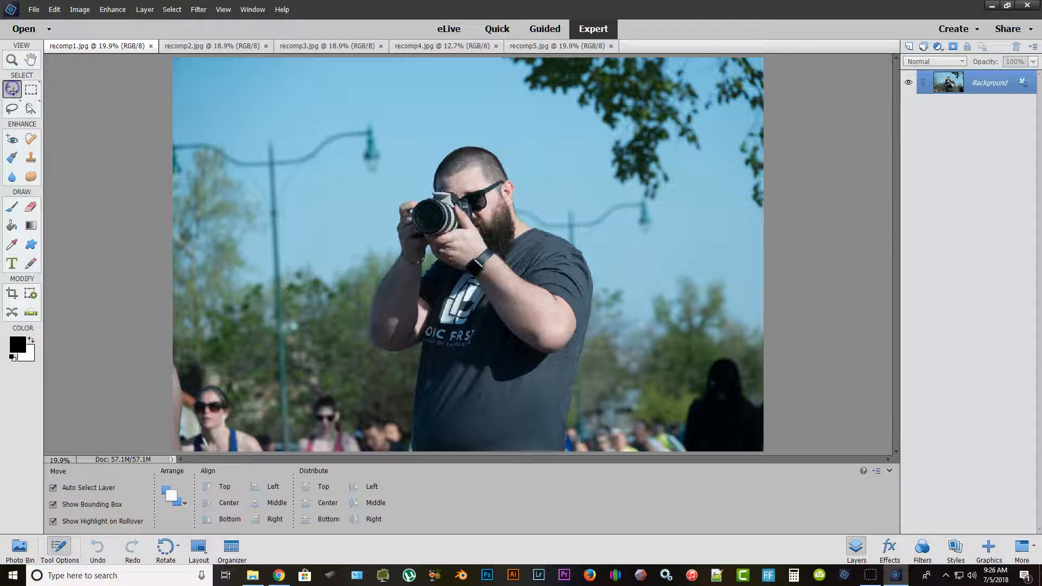
left_click(10, 109)
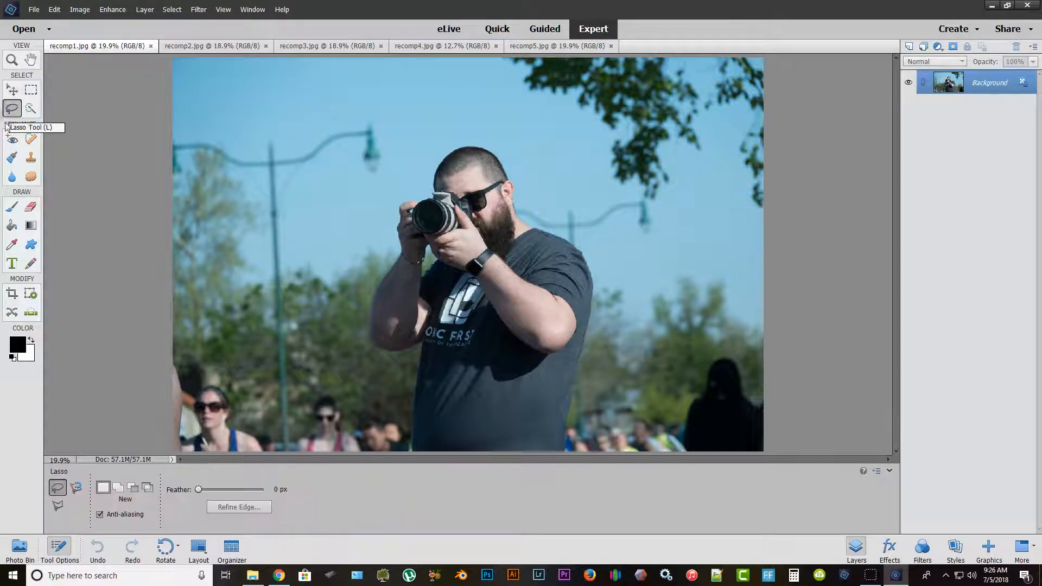
left_click(13, 175)
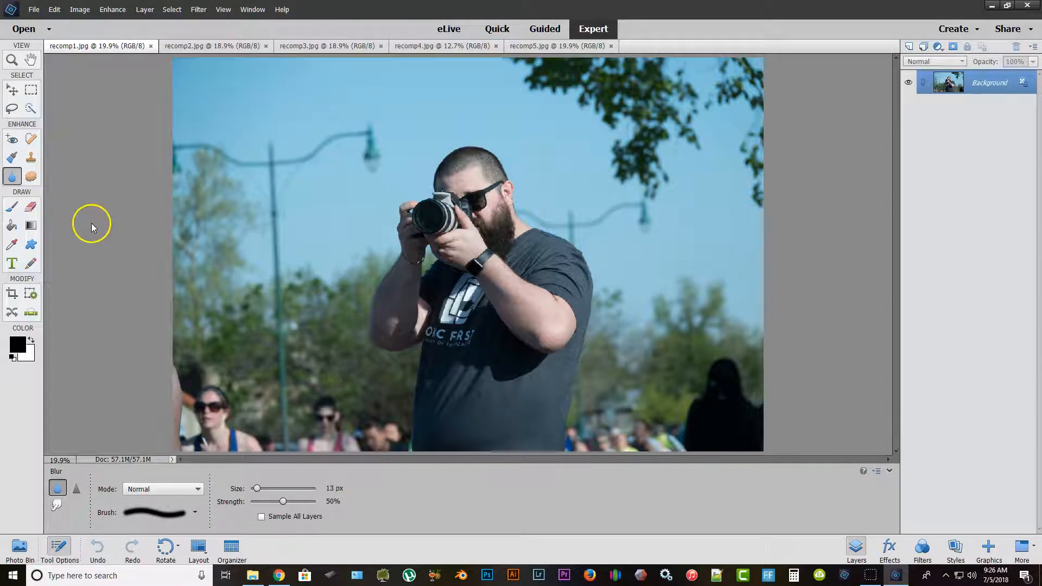
- Start a crop on recomp1.jpg with the 5 x 7 in preset and swap it to 7 in wide by 5 in high
left_click(13, 296)
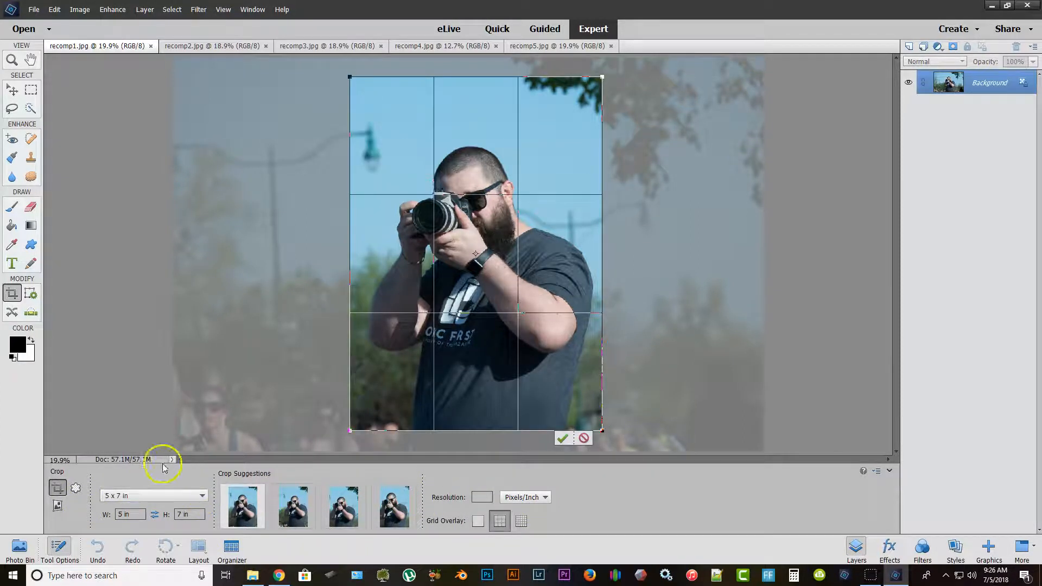
left_click(201, 495)
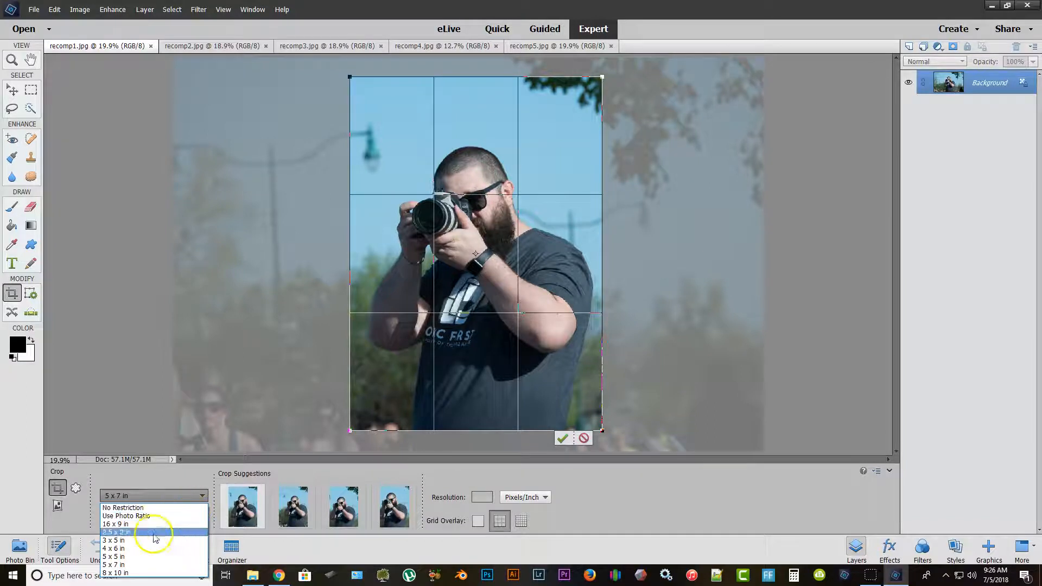
left_click(131, 566)
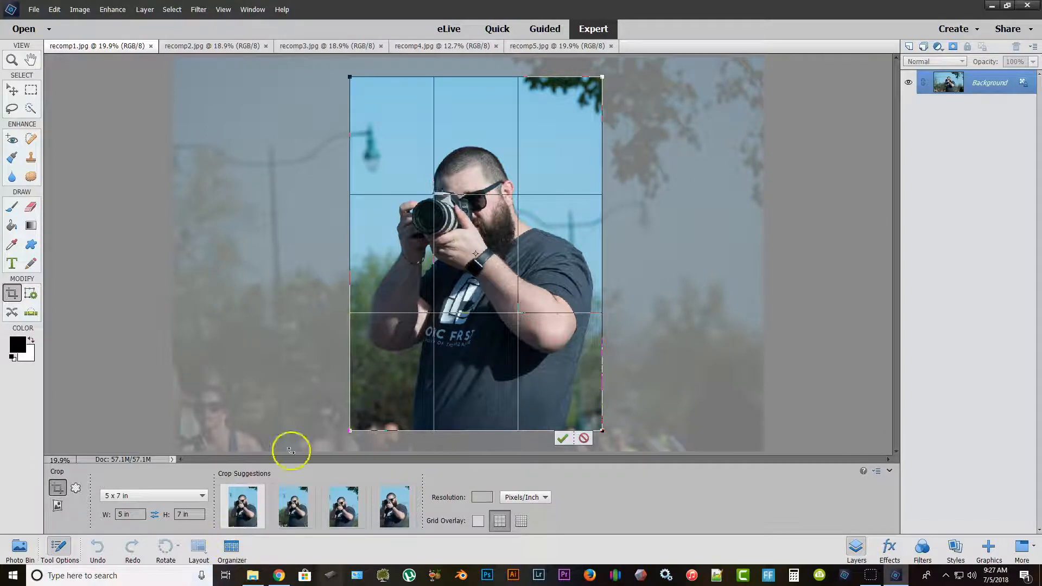
left_click(174, 491)
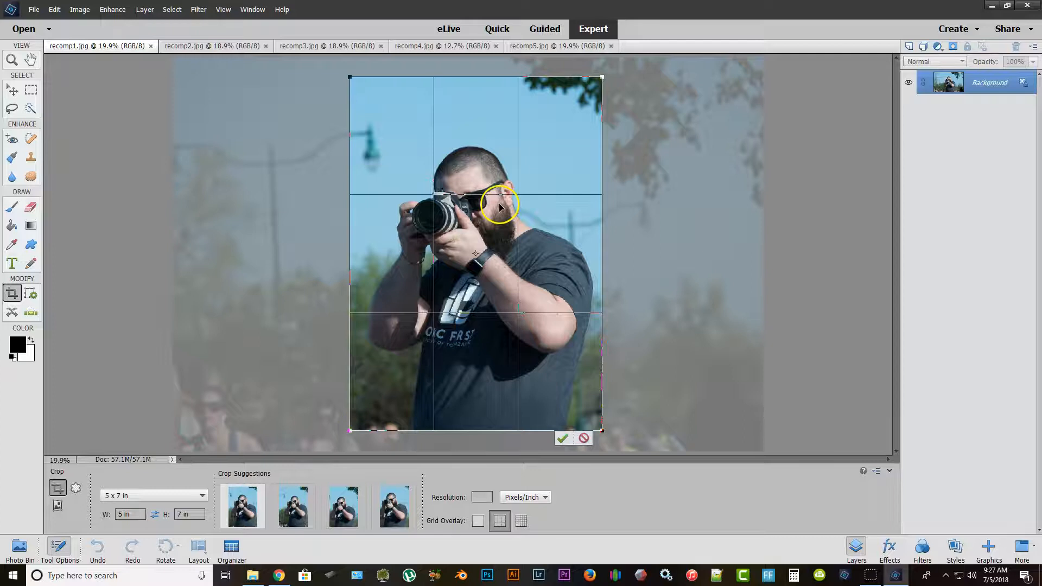
left_click(154, 515)
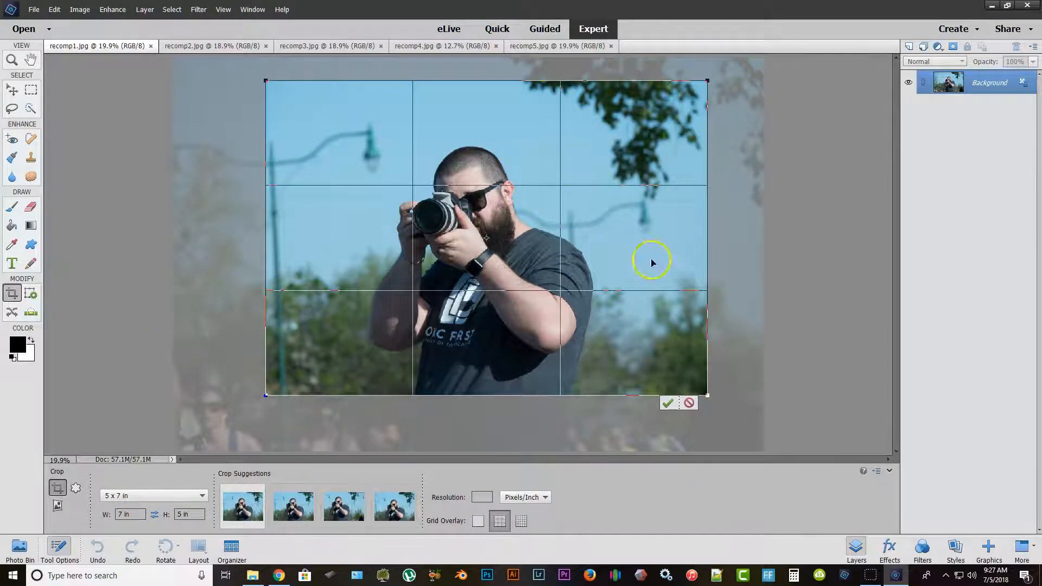
- Try a lower crop frame position and compare the portrait 5 x 7 in and landscape 7 x 5 in orientations, ending on landscape
left_click_drag(612, 270, 594, 286)
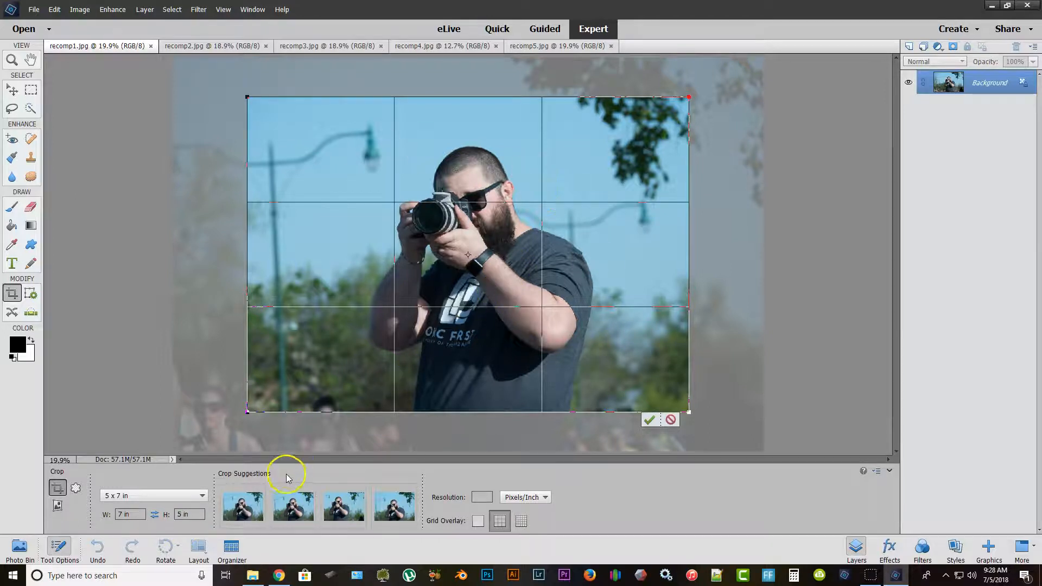
left_click(155, 514)
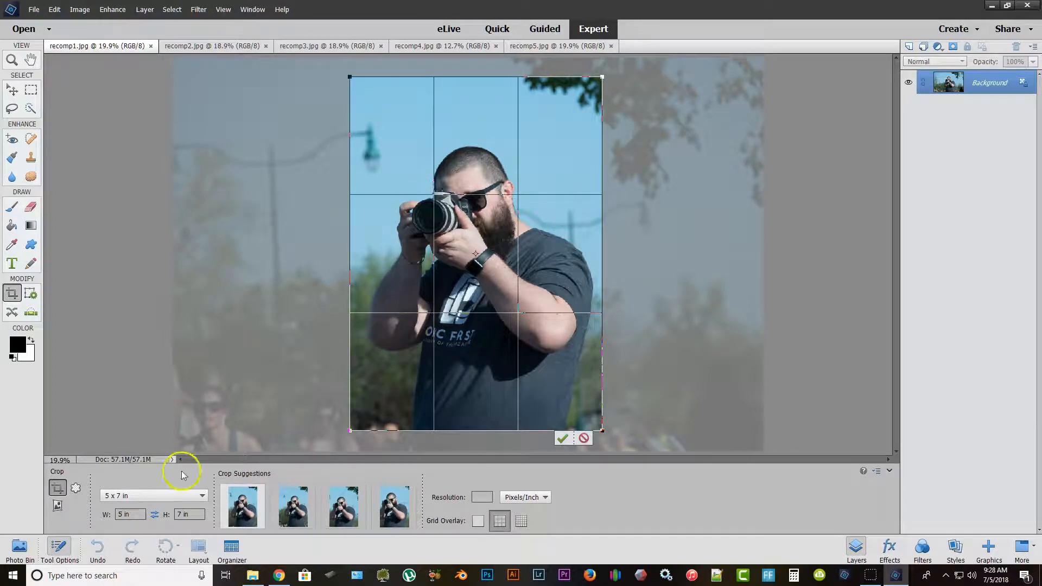
left_click(154, 516)
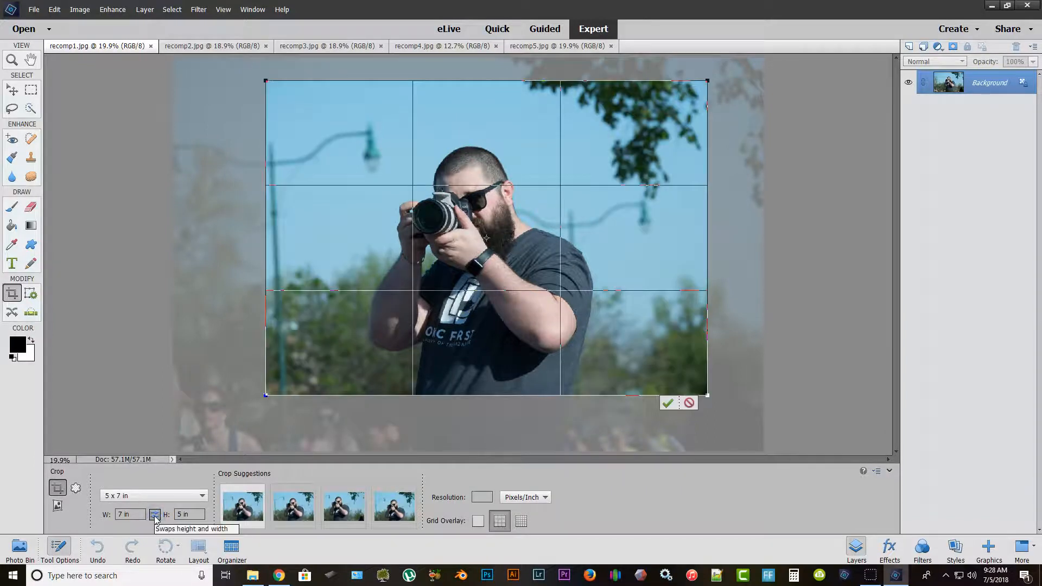
left_click(154, 516)
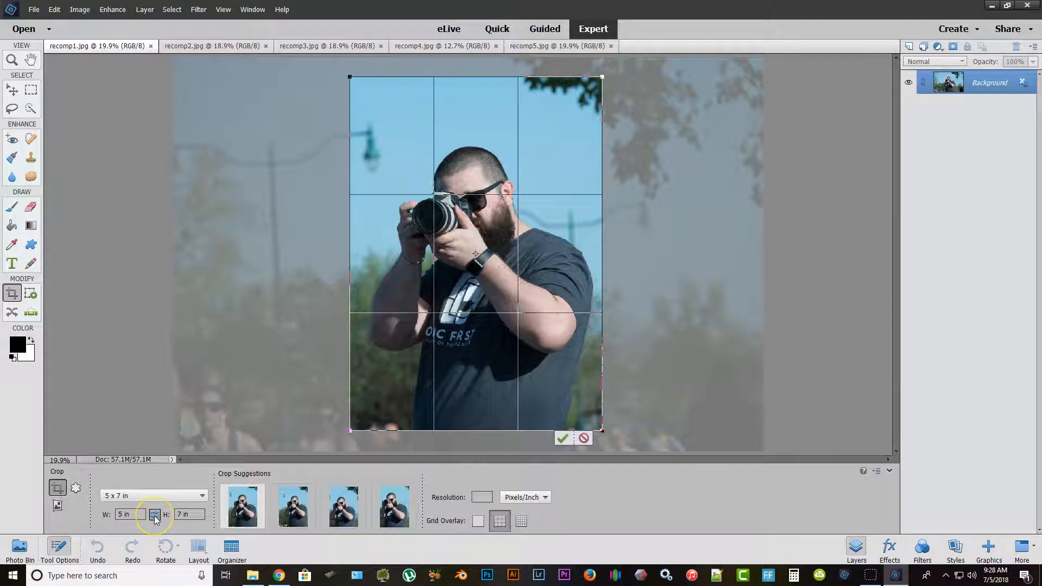
left_click(154, 515)
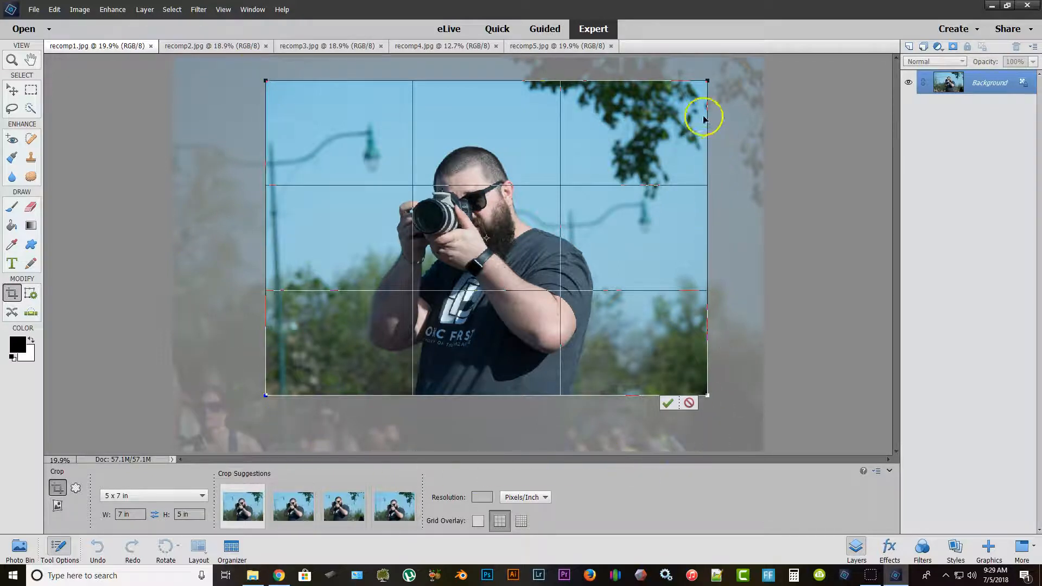
- Move the crop frame down and left so the photographer stands near the right third line, and apply the crop
left_click_drag(495, 262, 428, 300)
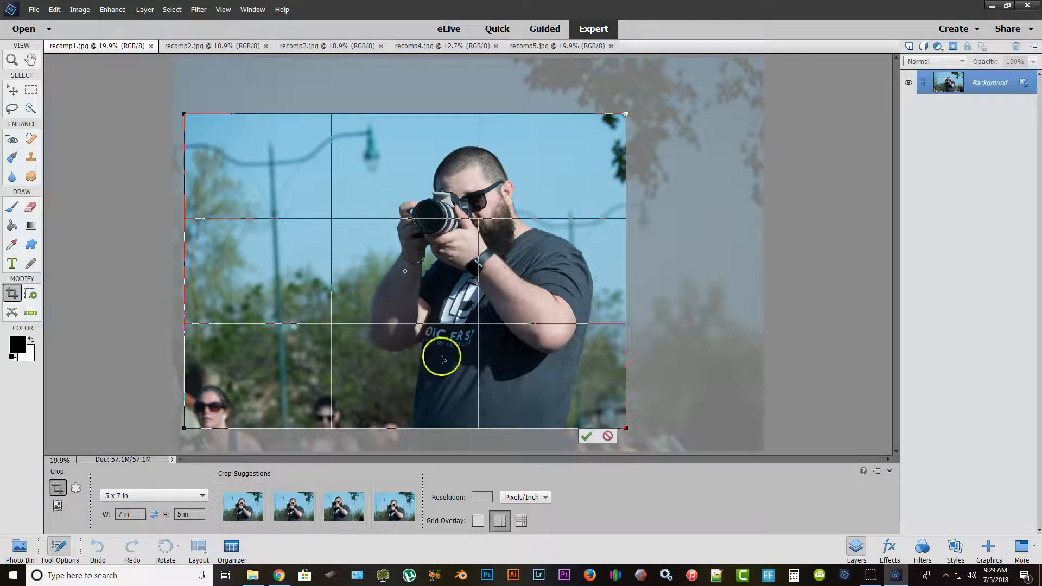
left_click(587, 437)
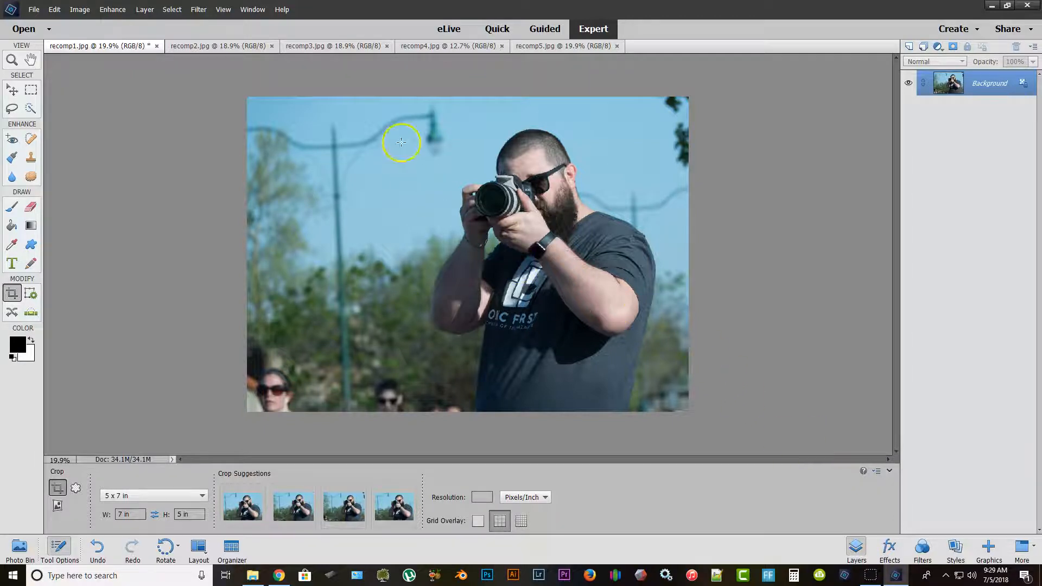
- Show the History panel, place it over the empty area below the layers list, and make it taller
left_click(252, 11)
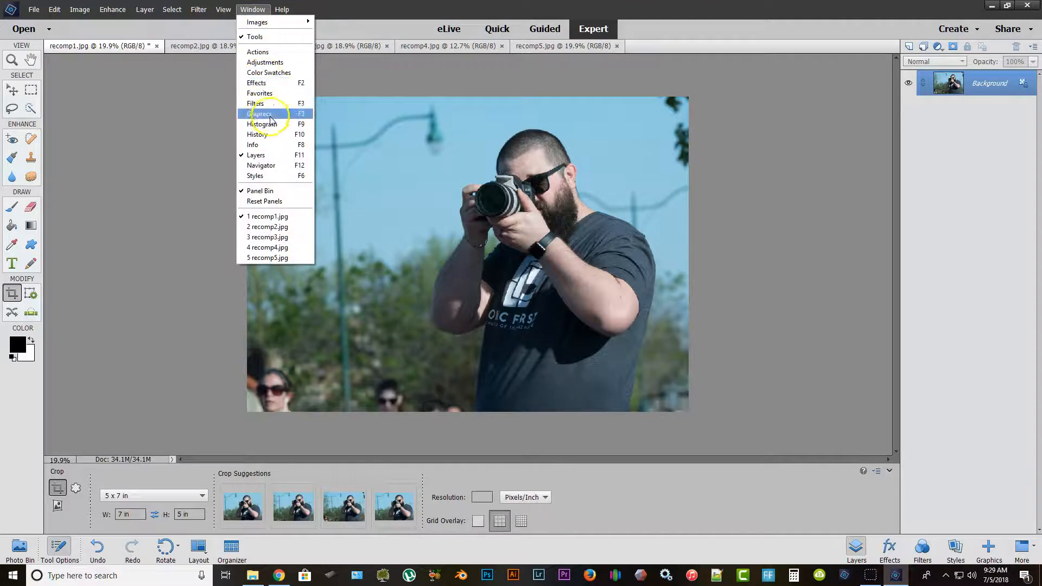
left_click(262, 135)
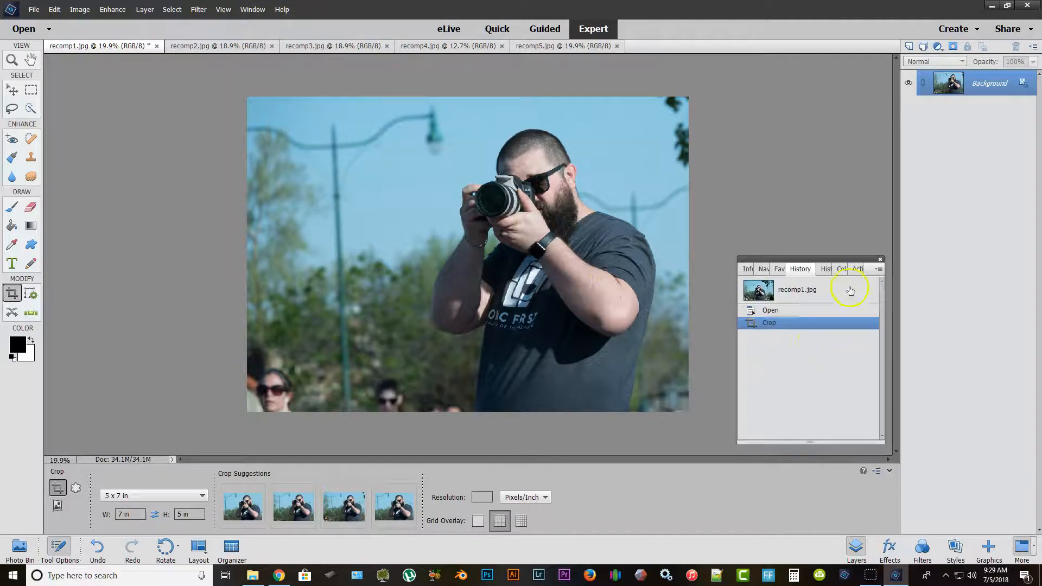
left_click_drag(830, 265, 955, 178)
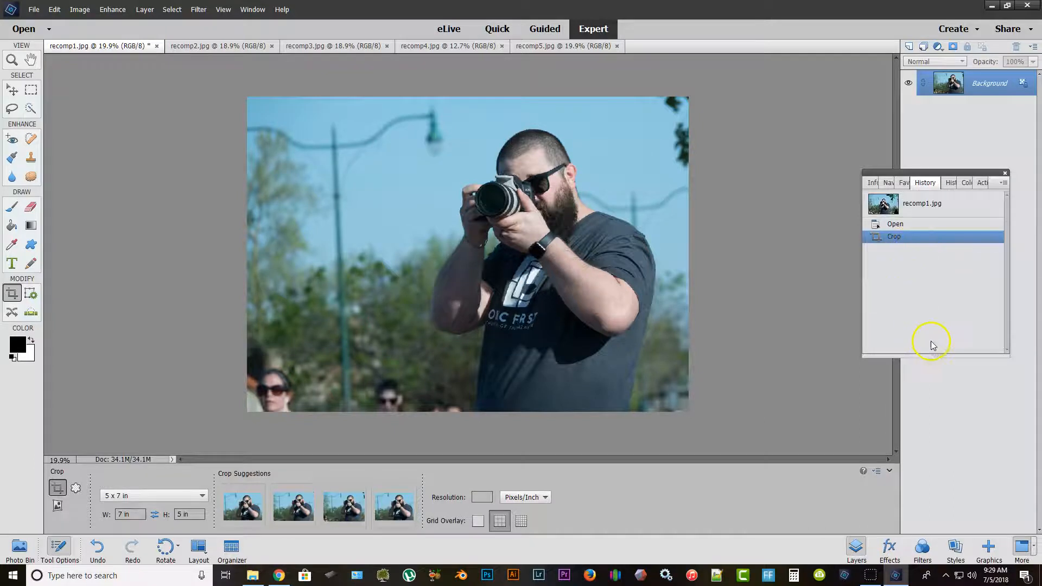
left_click_drag(940, 355, 941, 433)
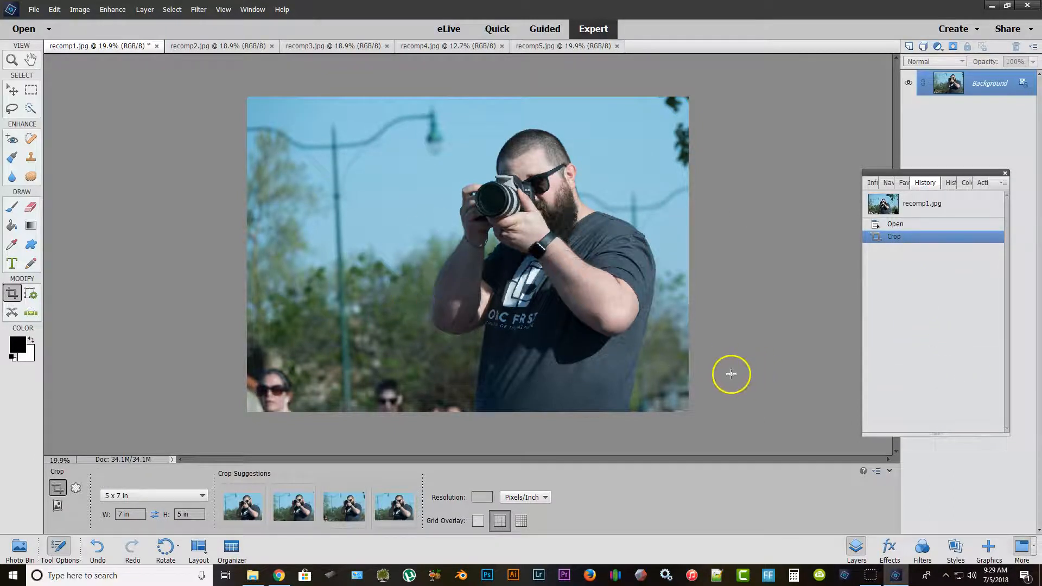
- Compare the opened and cropped states of recomp1.jpg in the history, ending on the original uncropped state
left_click(890, 226)
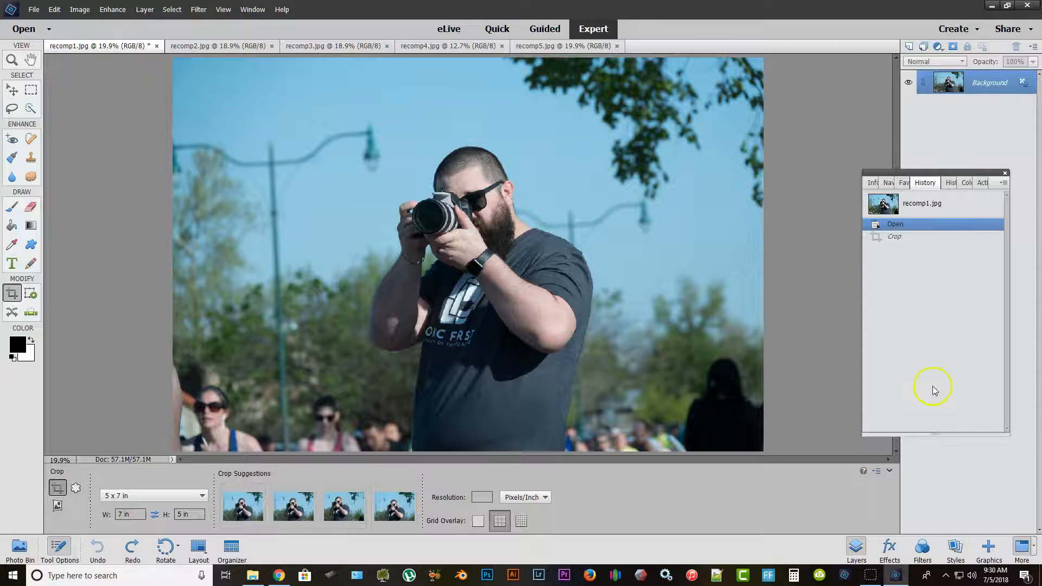
left_click(895, 237)
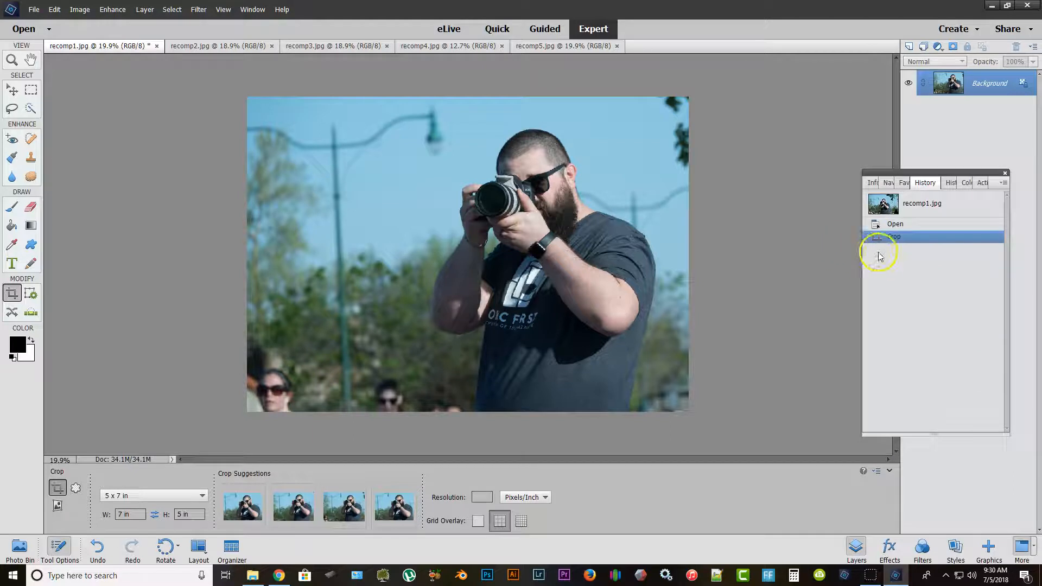
left_click(896, 224)
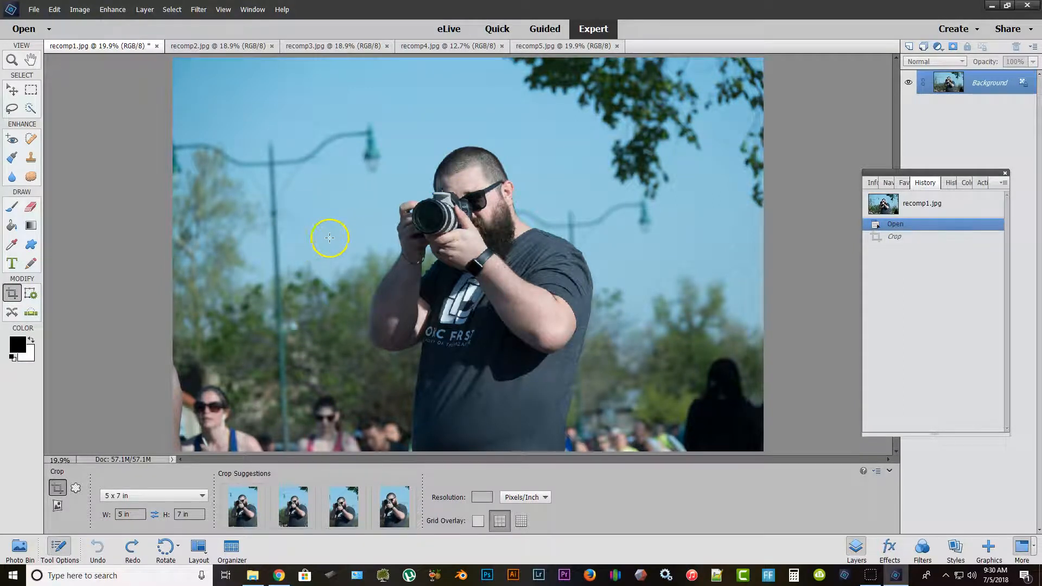
- Draw a portrait 5 x 7 in crop frame around the photographer, shift it toward his outer elbow, and apply the crop
left_click_drag(307, 119, 459, 293)
left_click_drag(467, 389, 541, 449)
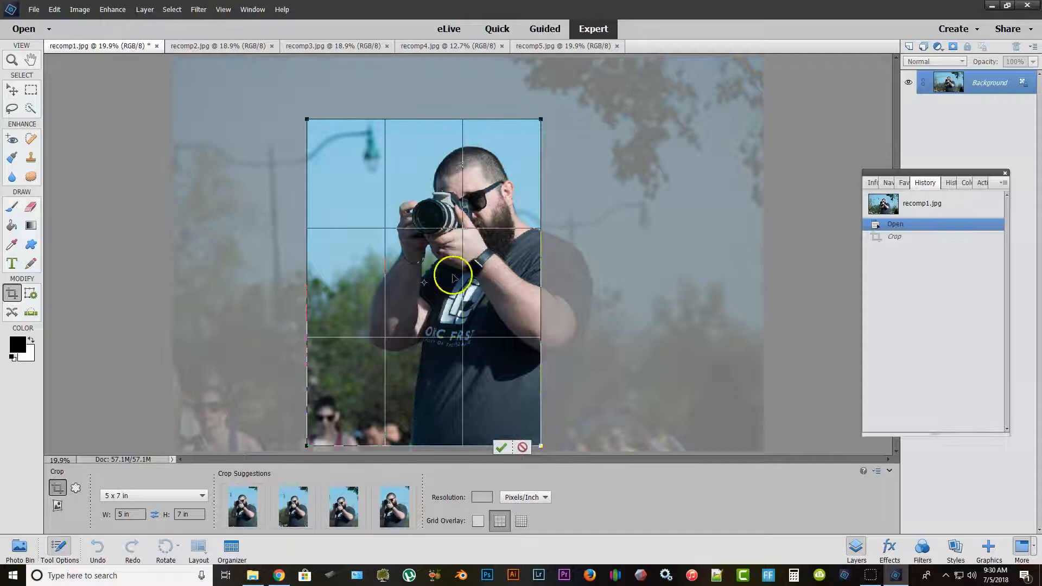
left_click_drag(428, 400, 454, 401)
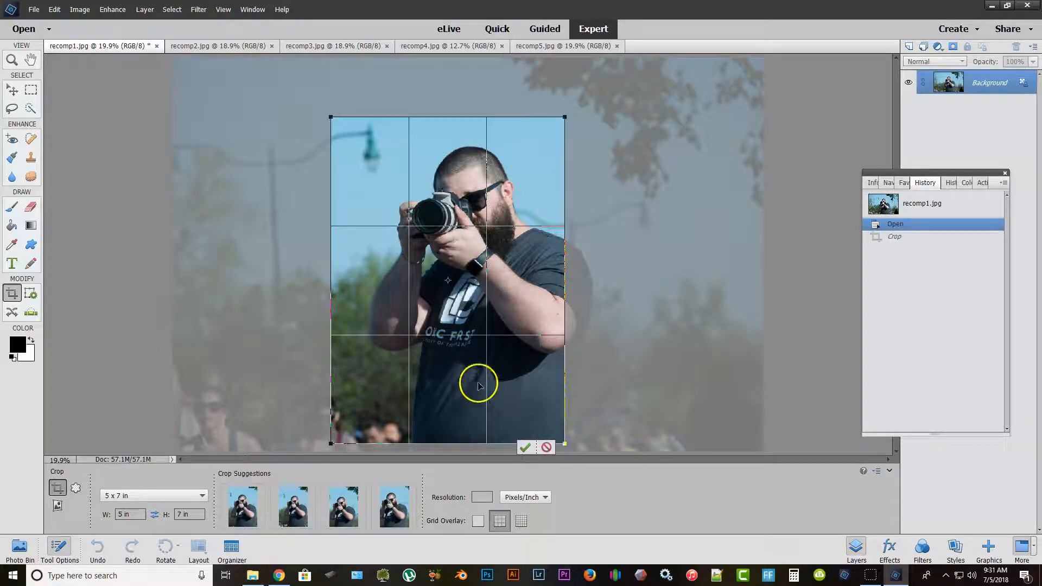
left_click(524, 448)
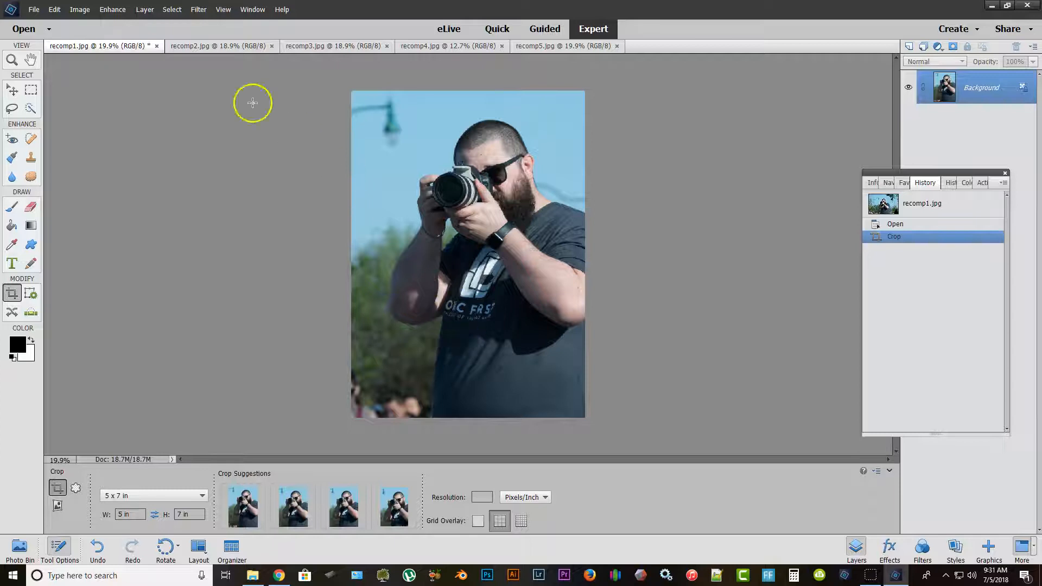
- Save the portrait crop as a new JPEG file named recomp1-1.jpg
left_click(32, 12)
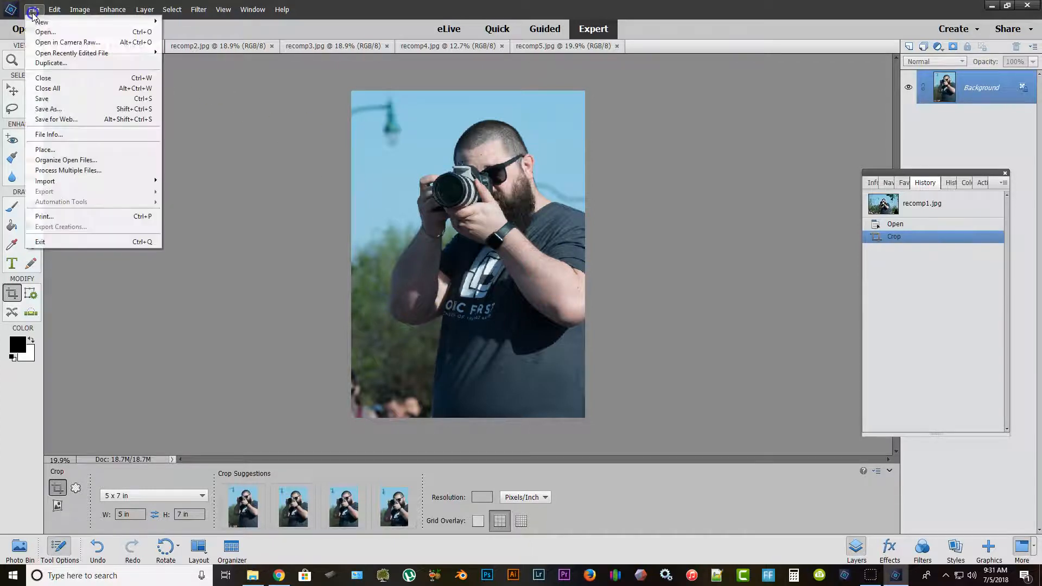
left_click(67, 109)
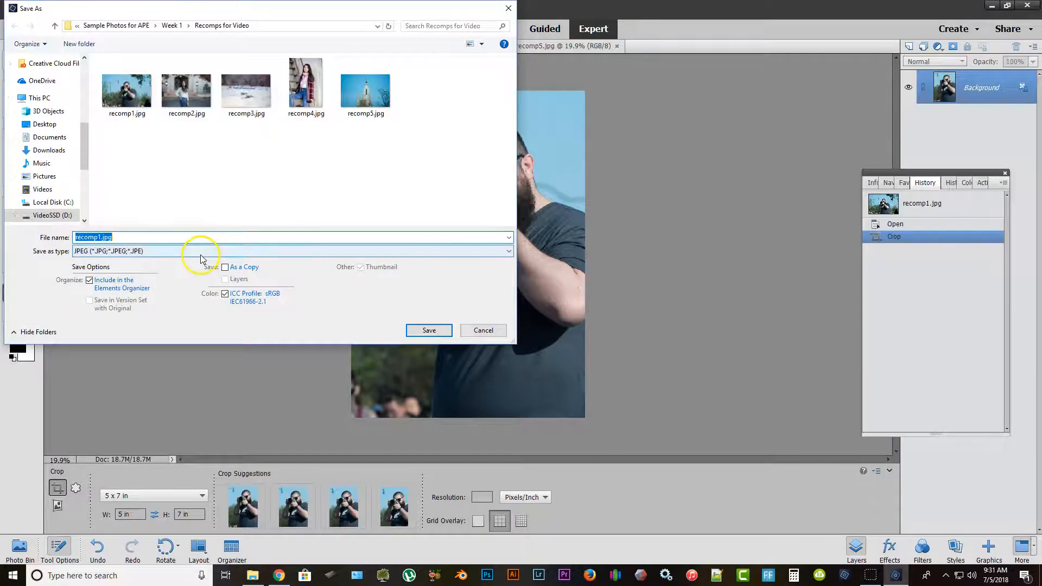
left_click(95, 237)
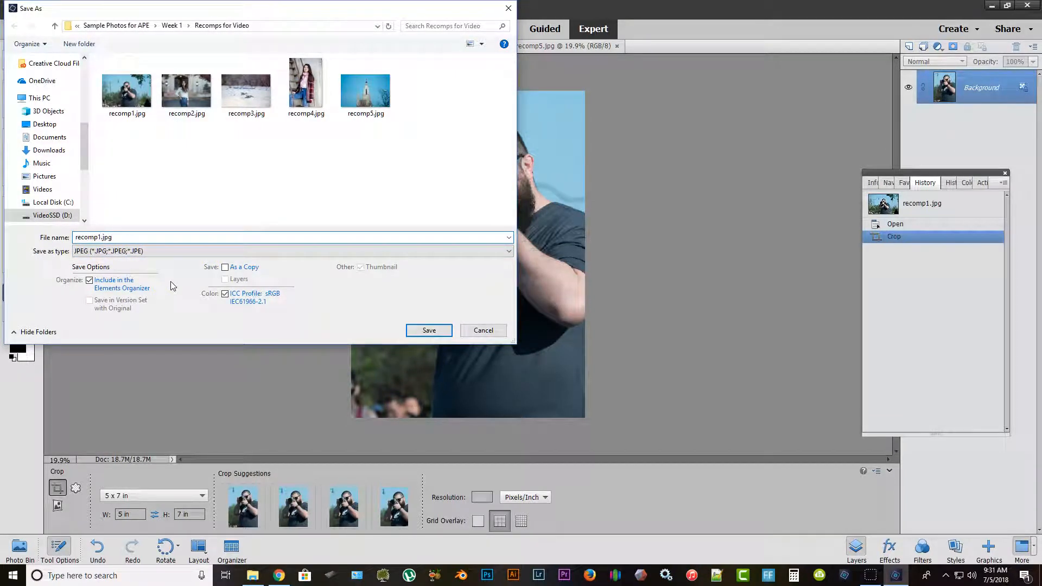
type("-1")
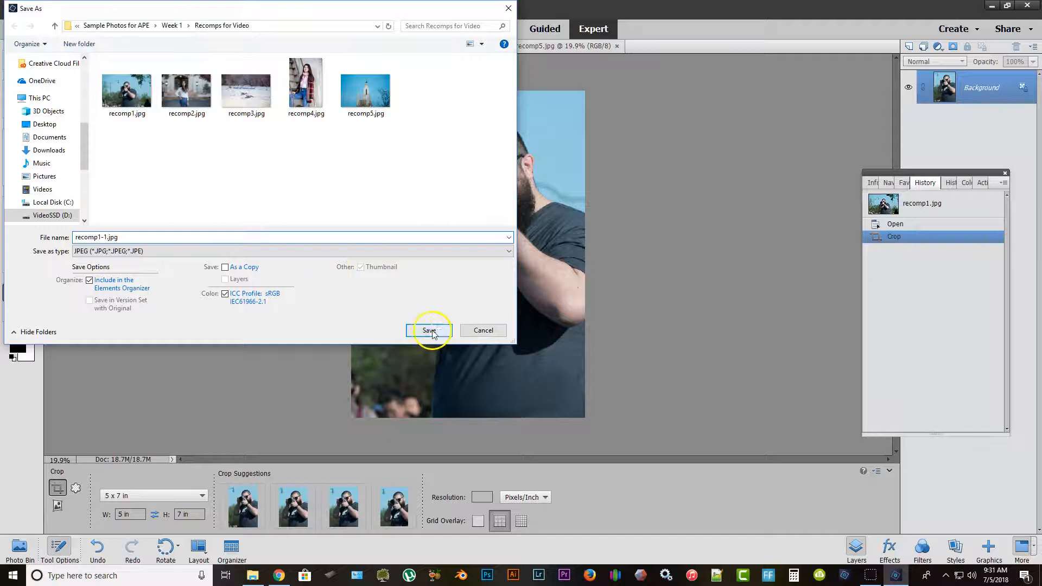
left_click(429, 330)
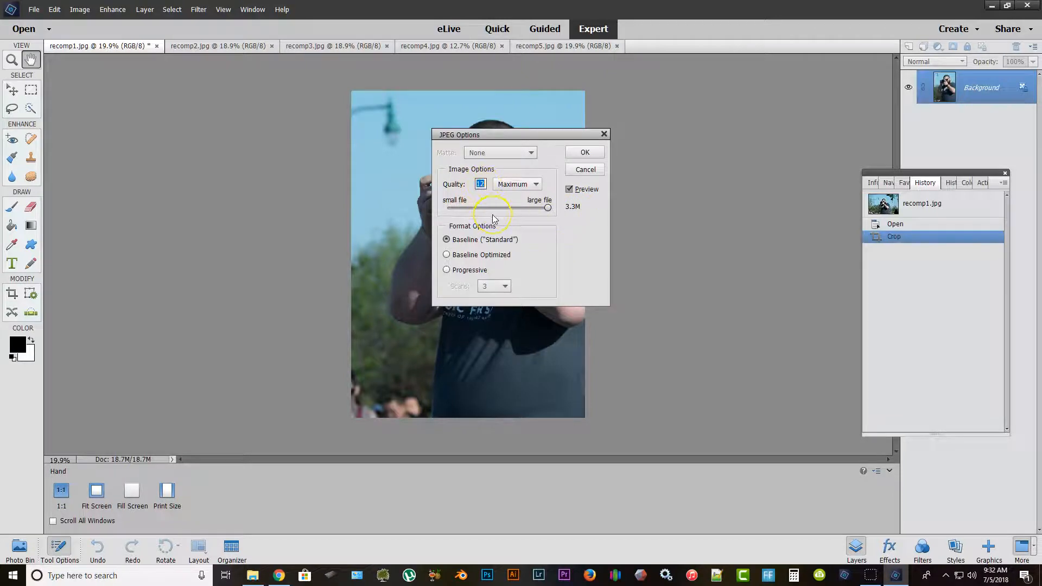
type("1")
left_click(591, 154)
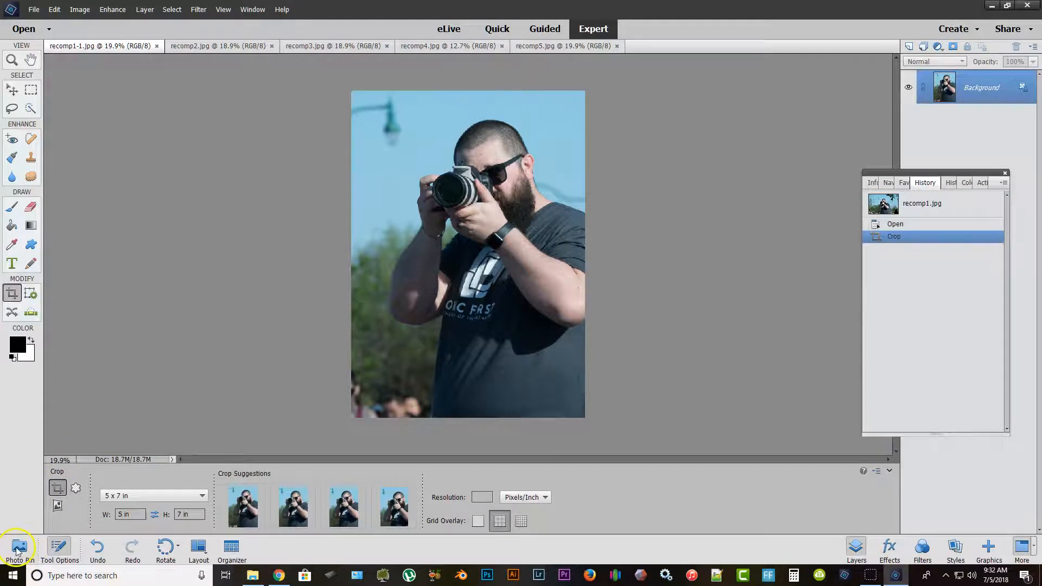
- Switch to recomp2.jpg and start a crop 7 in wide by 5 in high using the second crop suggestion
left_click(36, 562)
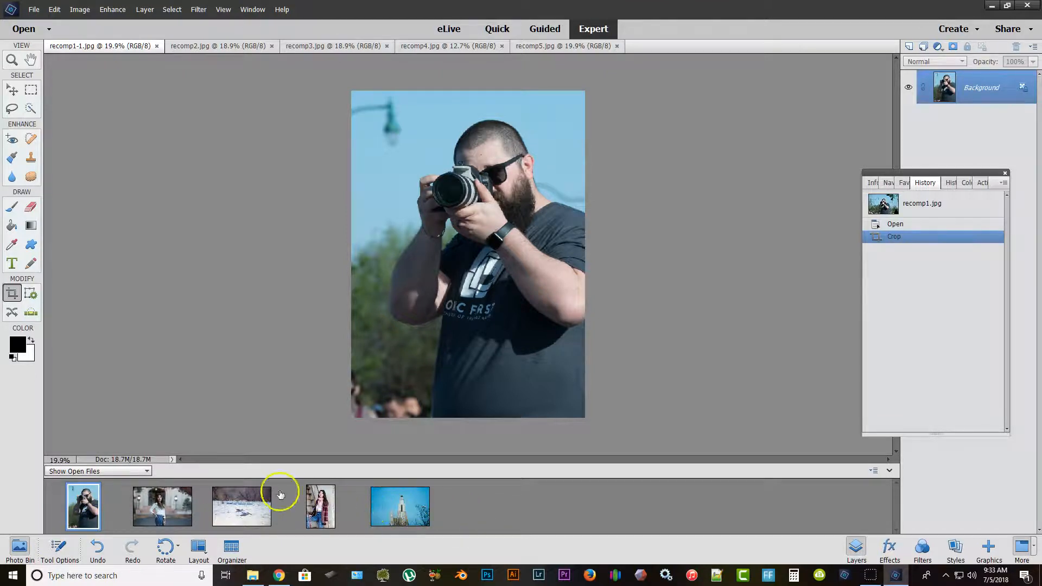
left_click(157, 502)
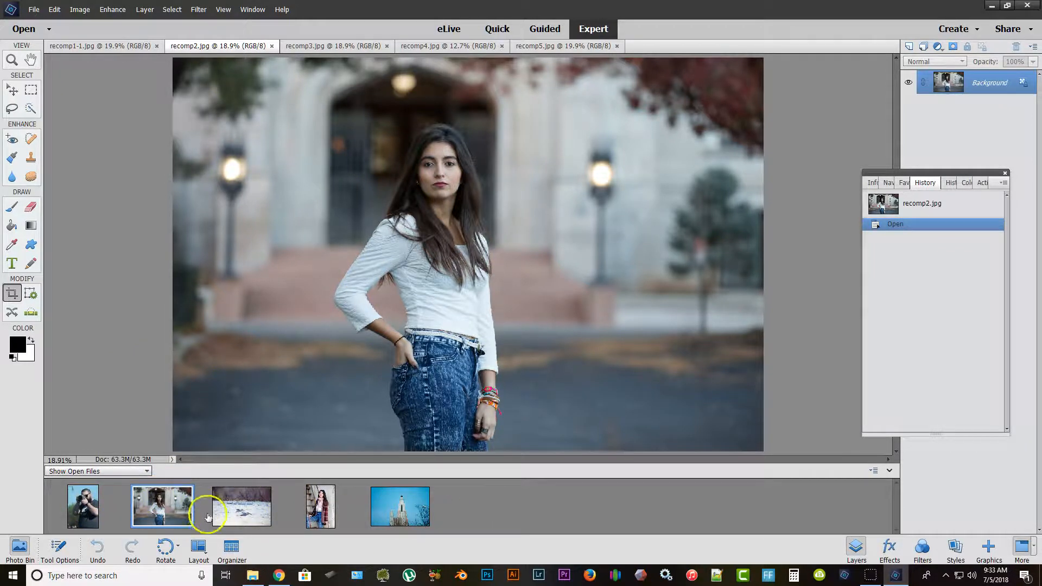
left_click(75, 565)
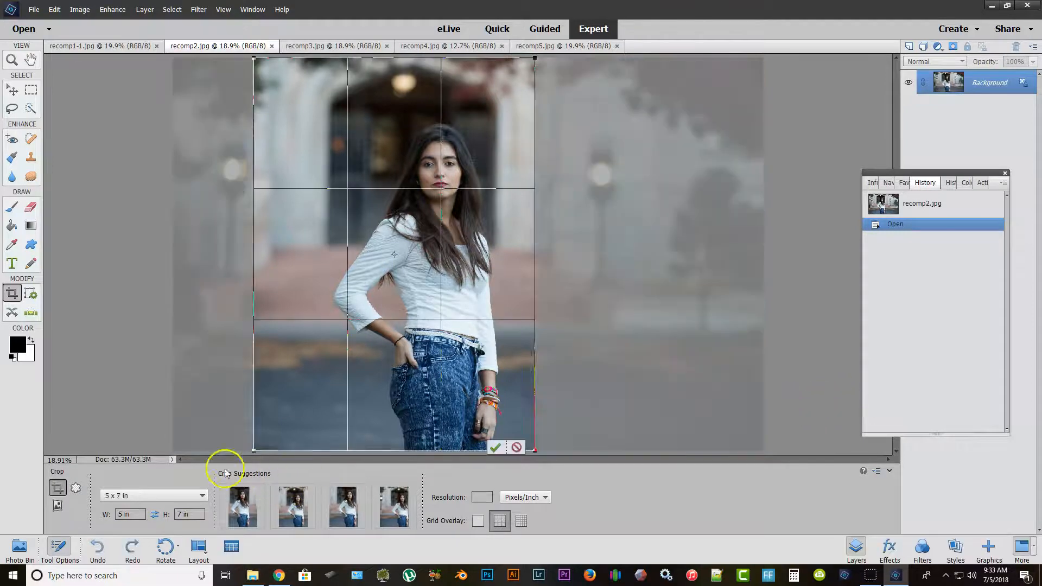
left_click(155, 516)
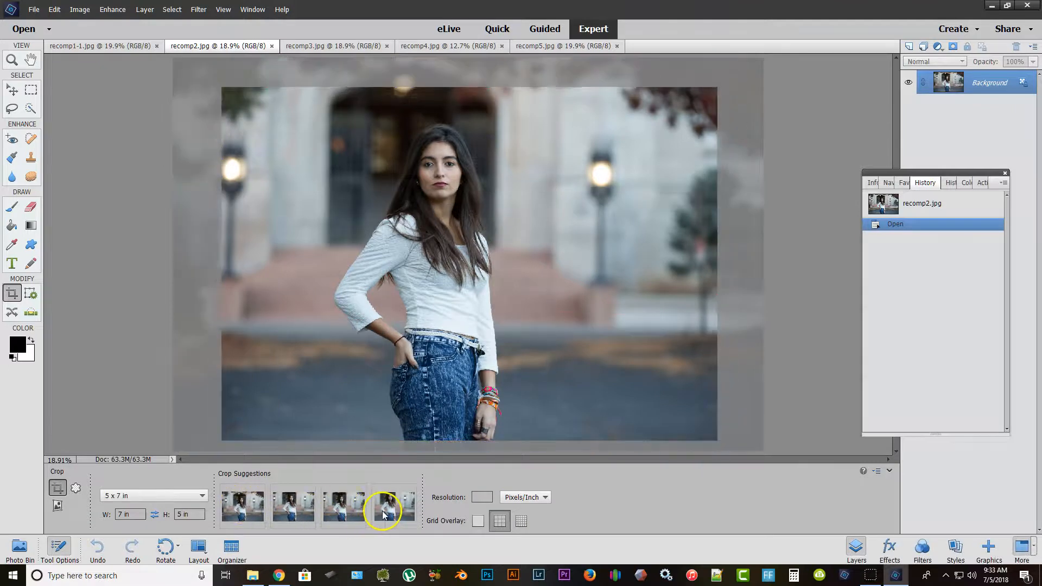
left_click(243, 512)
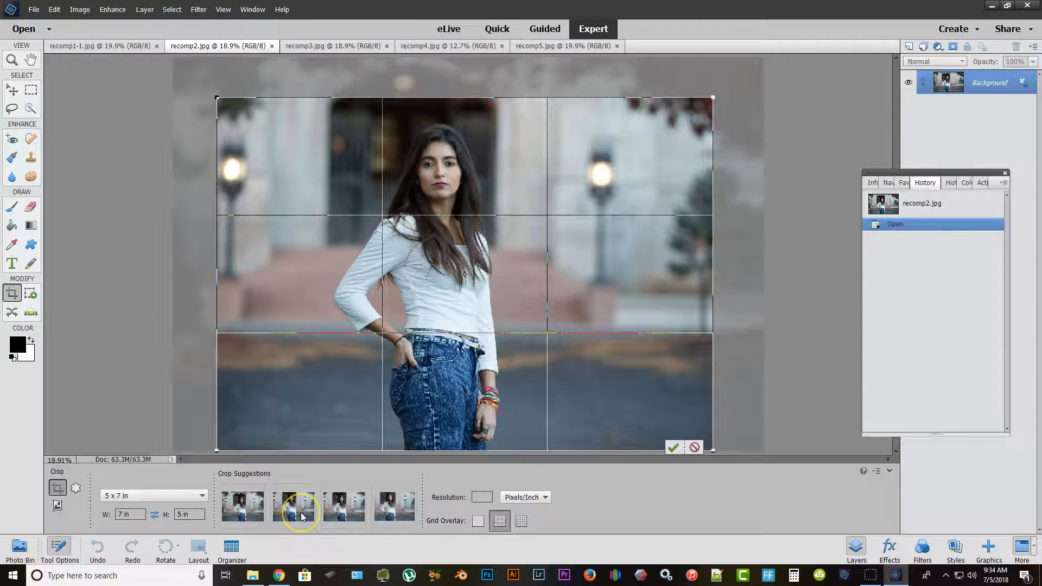
left_click(300, 515)
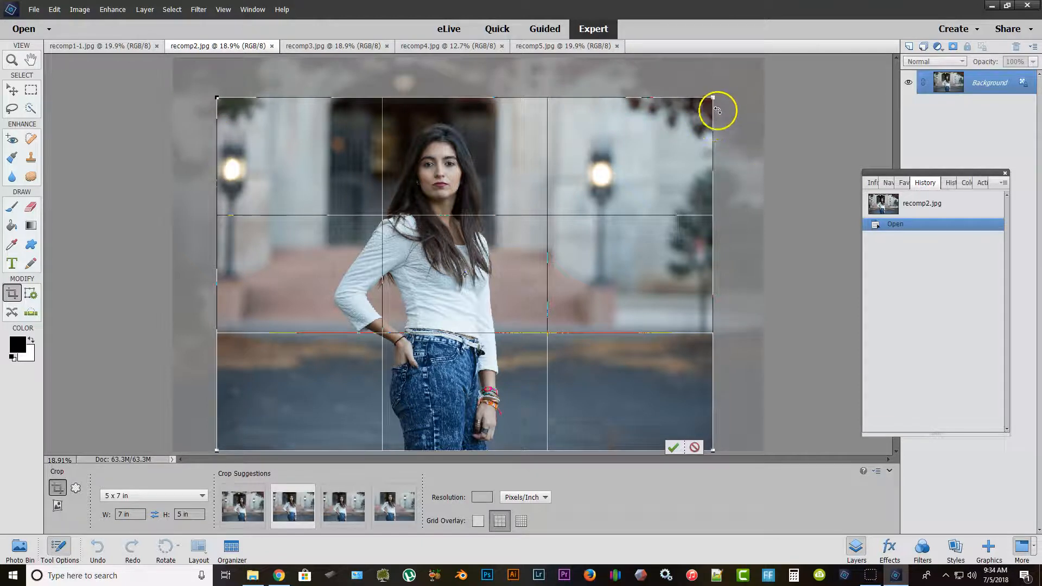
- Shrink the crop frame slightly and shift it right so the woman stands on the left third line
left_click_drag(711, 98, 697, 107)
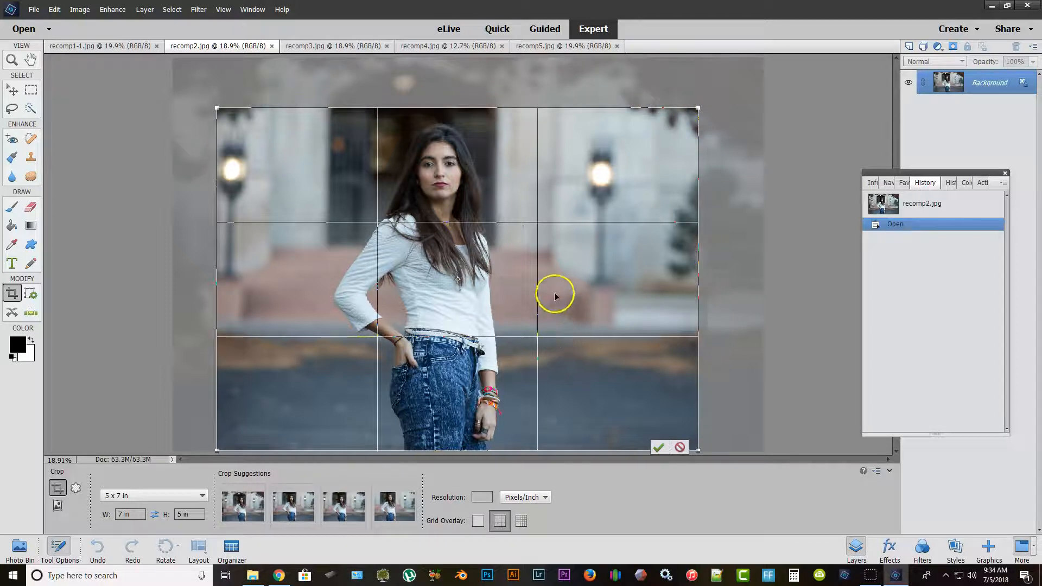
left_click_drag(576, 283, 632, 280)
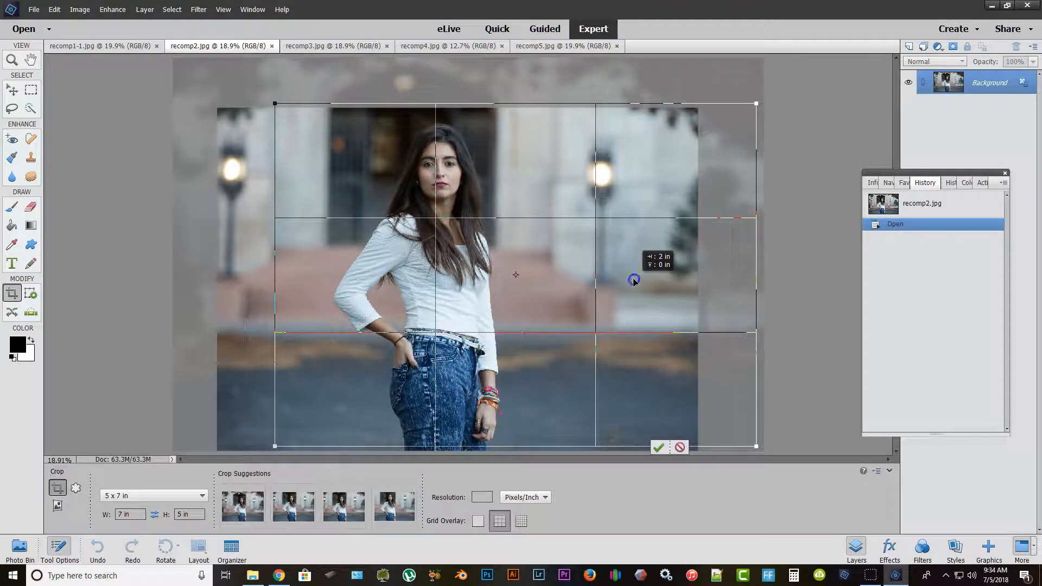
left_click_drag(633, 280, 633, 282)
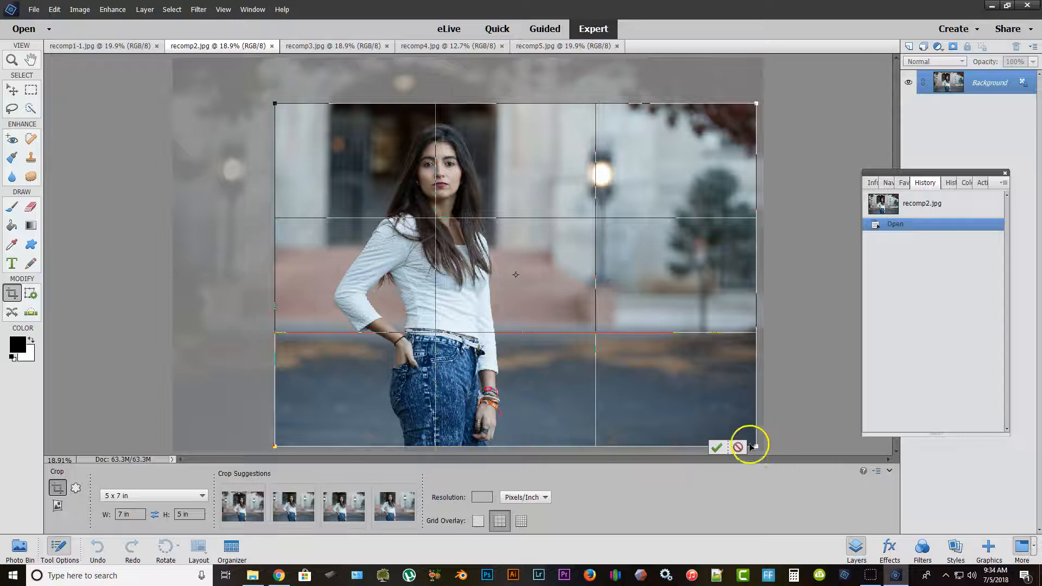
- Try larger and tighter crop frame sizes from the lower right corner, ending close to the photo's lower right corner
mouse_move(756, 446)
left_mouse_down()
mouse_move(737, 424)
mouse_move(771, 452)
left_mouse_up()
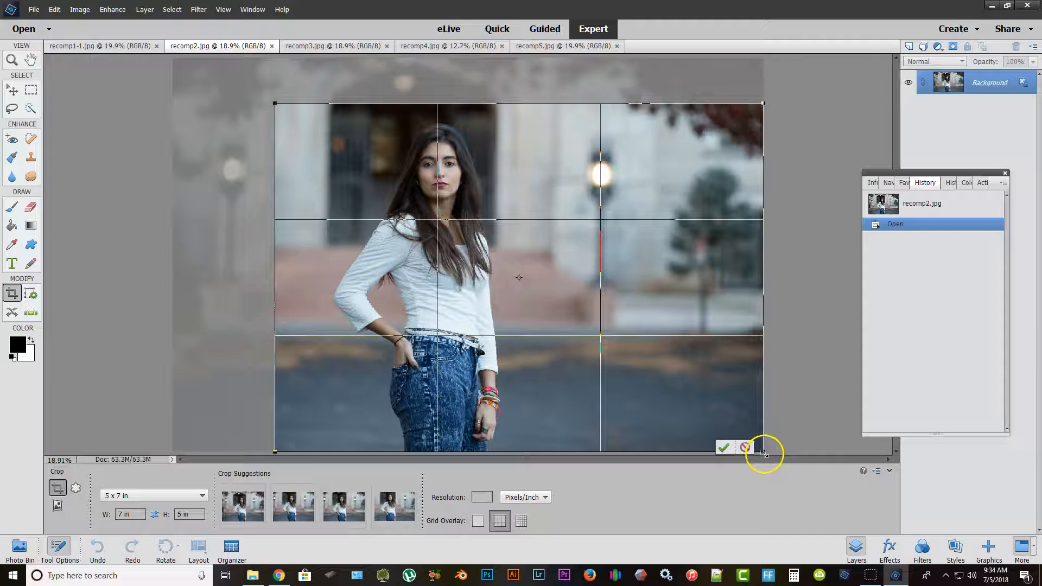
left_click_drag(764, 453, 723, 423)
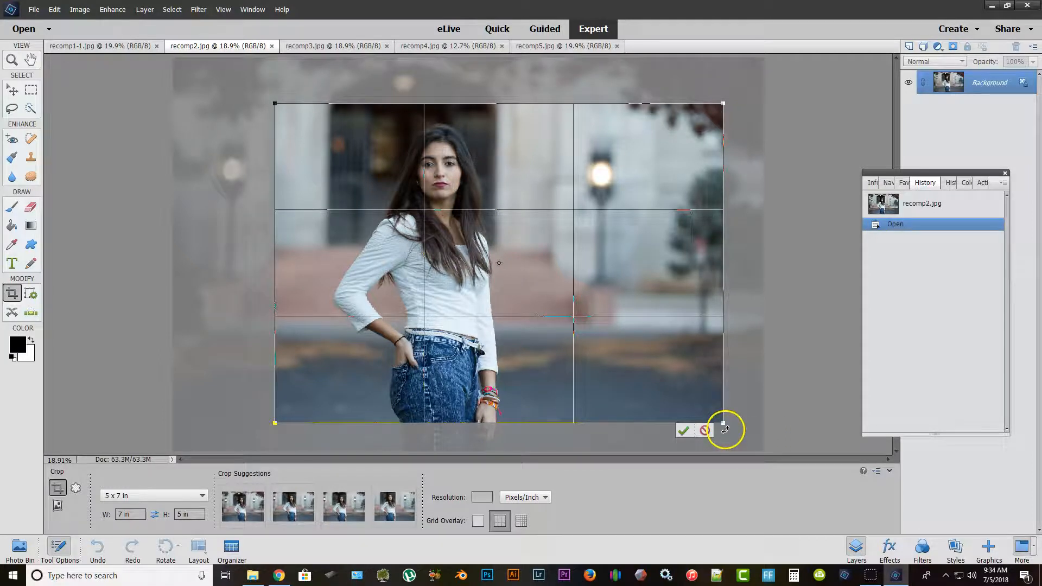
left_click_drag(720, 426, 683, 394)
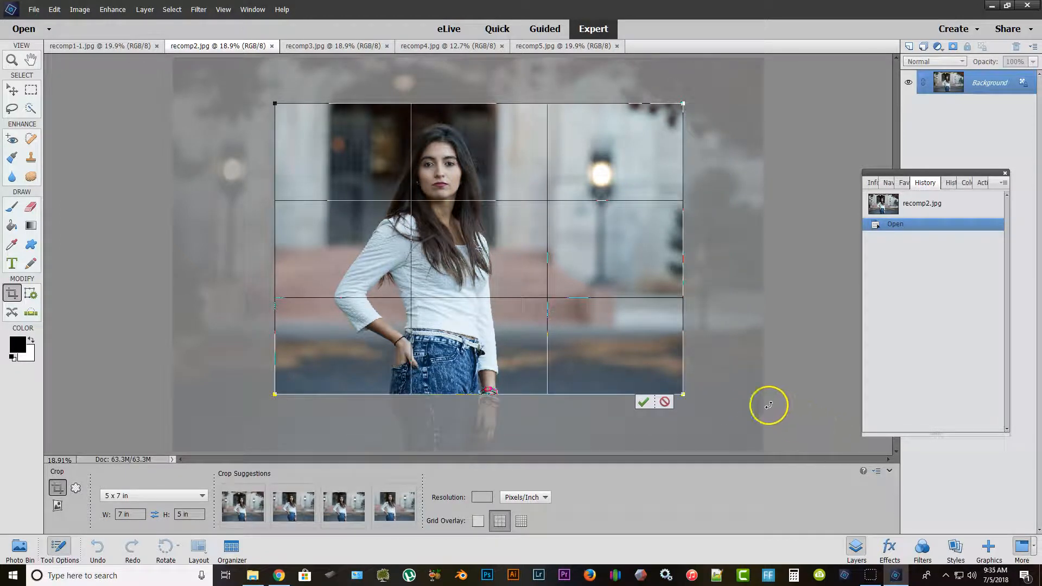
left_click_drag(686, 395, 759, 452)
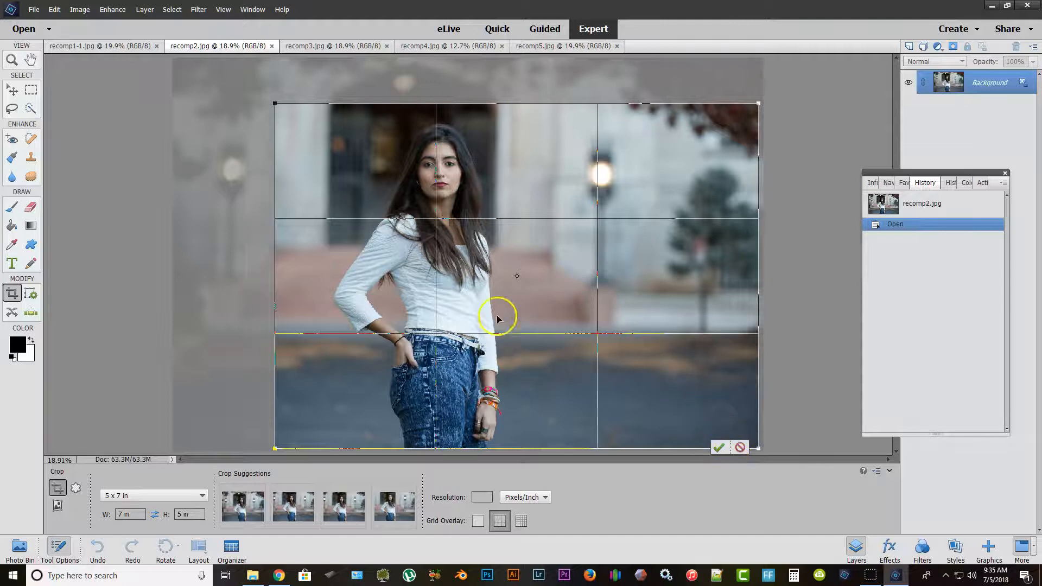
- Apply the crop to recomp2.jpg and compare it with the opened state in the history, ending on the cropped version
left_click(718, 449)
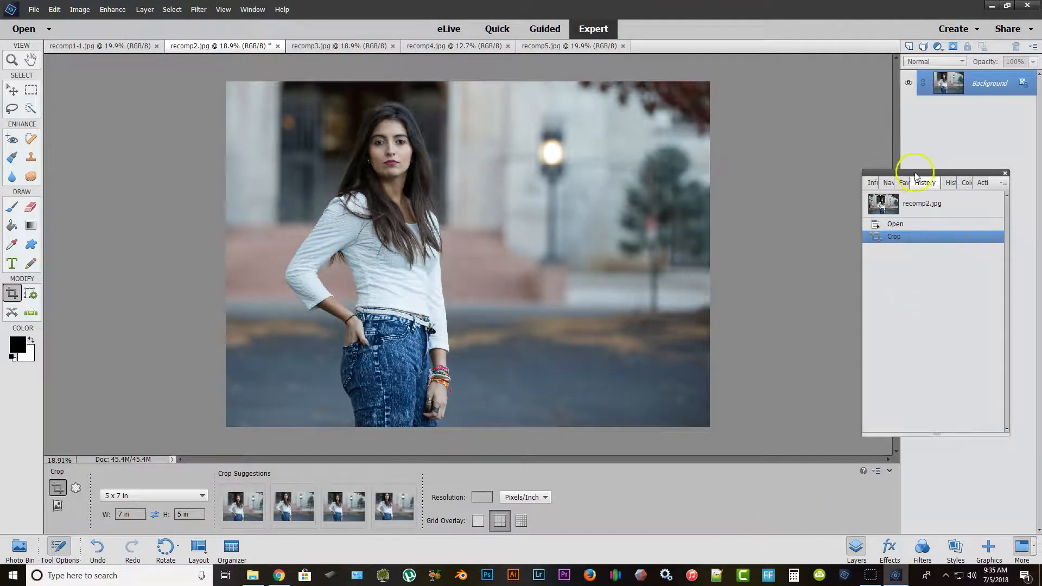
left_click(896, 226)
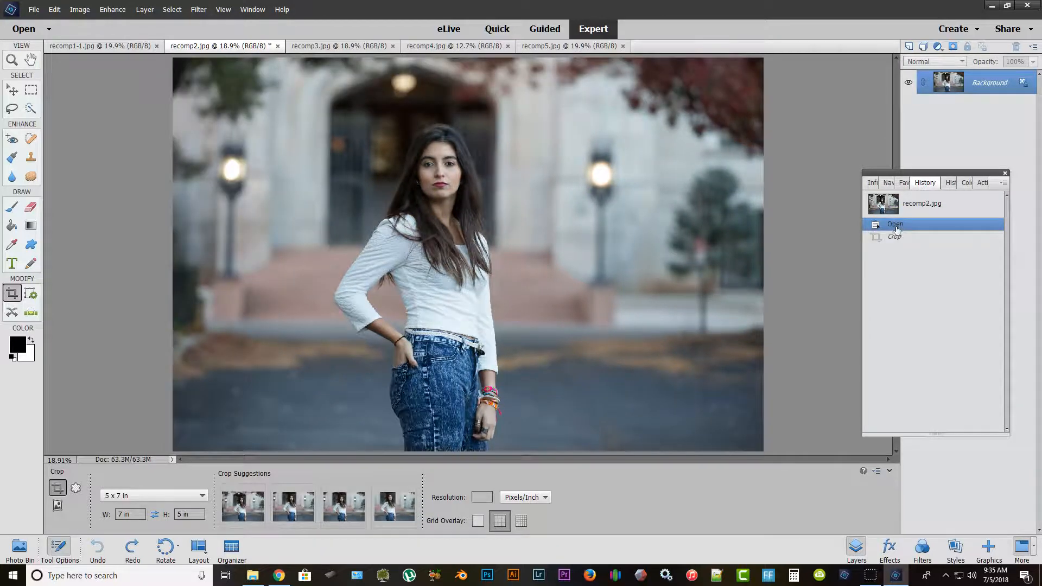
left_click(895, 238)
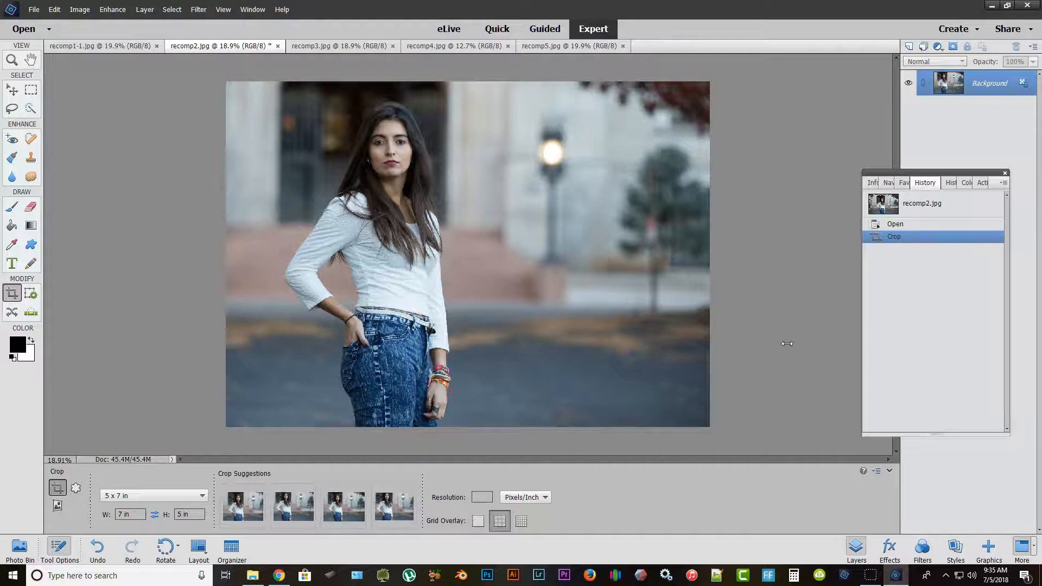
- Save the cropped photo as a new JPEG named recomp2-1.jpg with the JPEG quality lowered from maximum
left_click(36, 9)
left_click(52, 99)
left_click(101, 237)
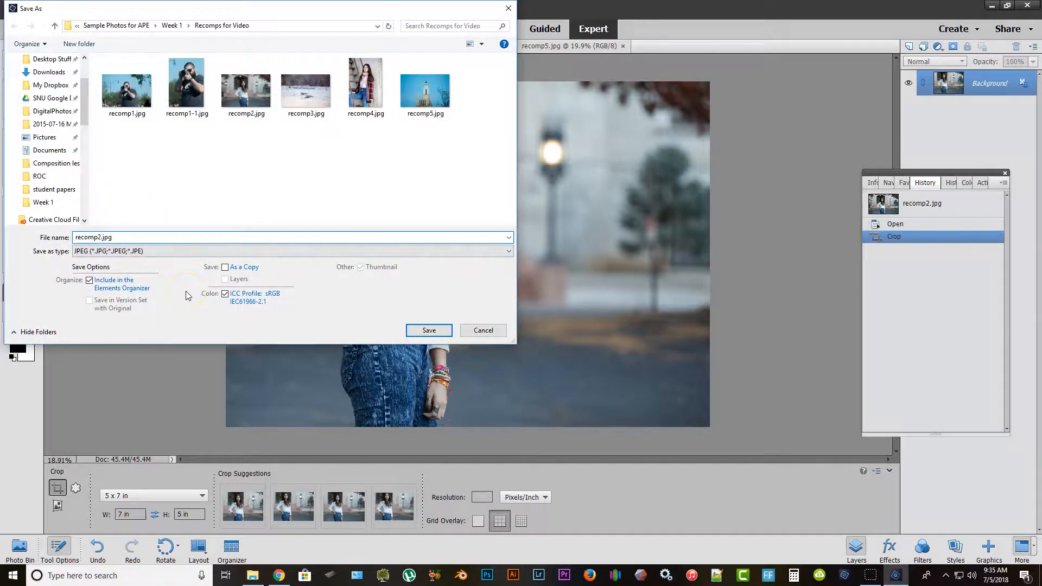
key("Return")
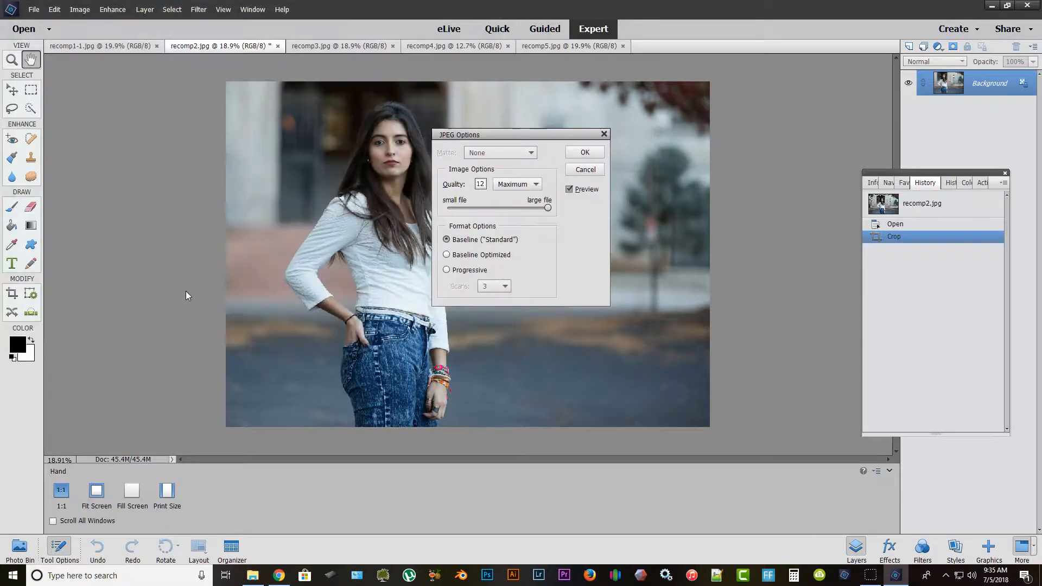
double_click(485, 184)
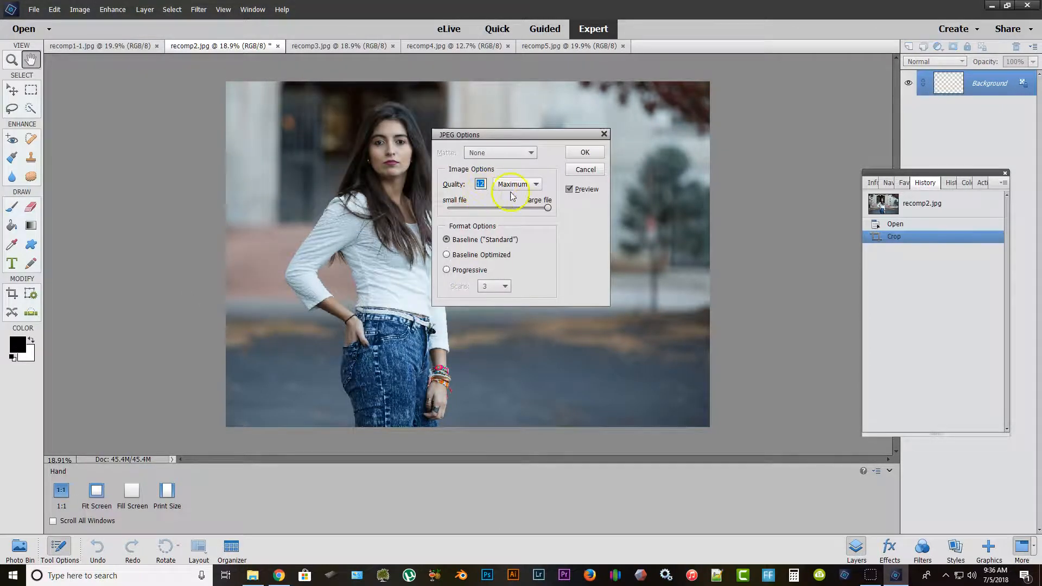
left_click_drag(547, 211, 530, 209)
left_click(585, 153)
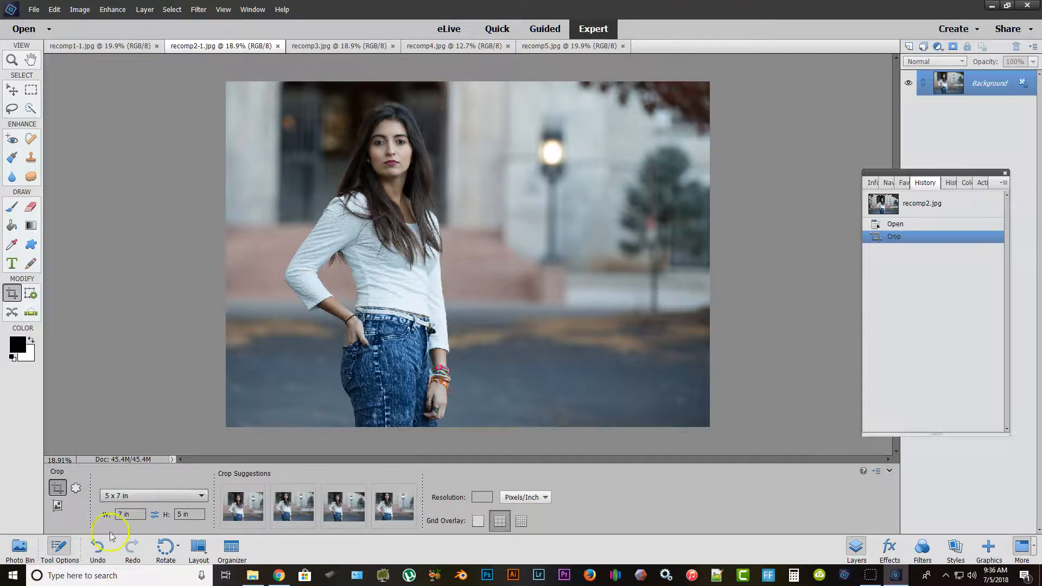
- Switch to recomp3.jpg and start a 7 in wide by 5 in high crop using the third crop suggestion
left_click(35, 558)
left_click_drag(242, 507, 699, 499)
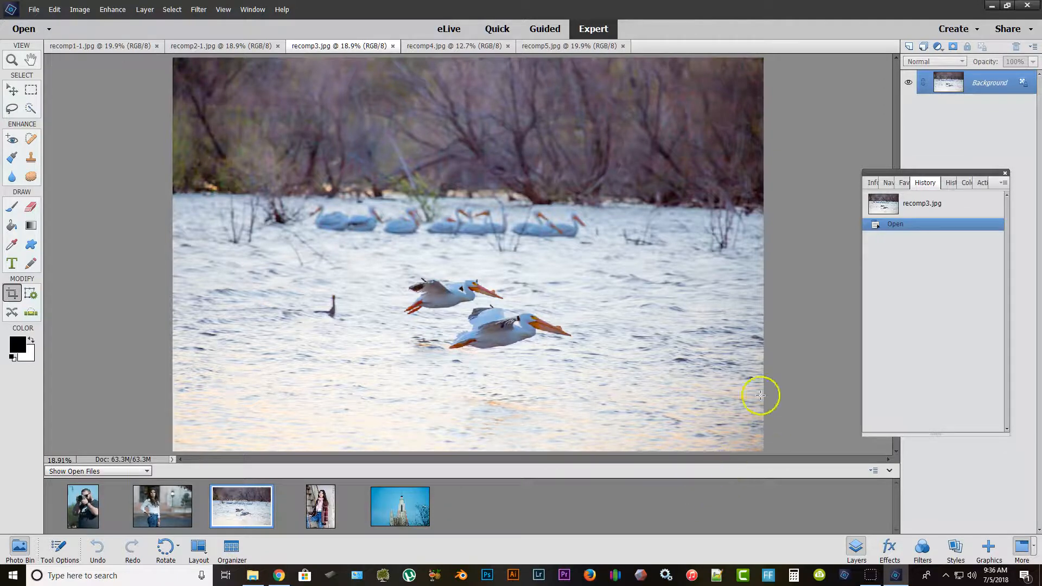
left_click(74, 564)
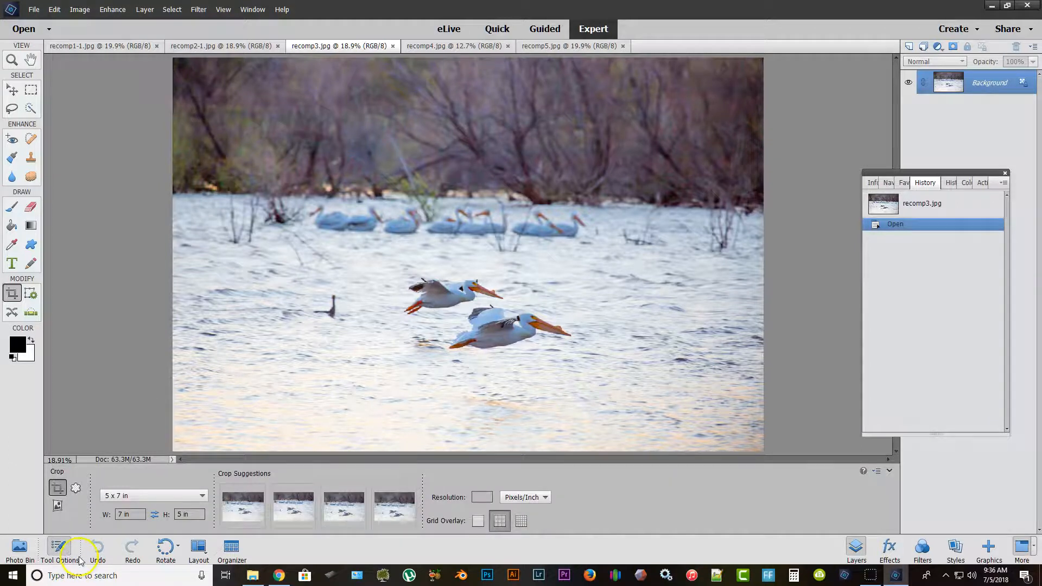
left_click(342, 511)
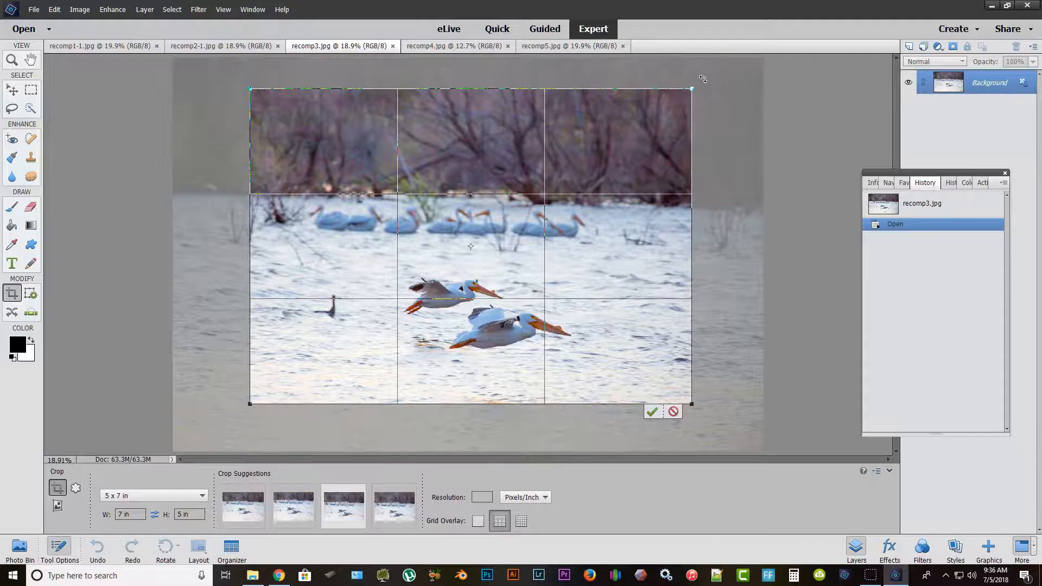
- Rotate the crop frame on recomp3.jpg about 1.3° clockwise and tighten it around the flying pelicans and the row of birds behind them
left_click_drag(702, 79, 707, 90)
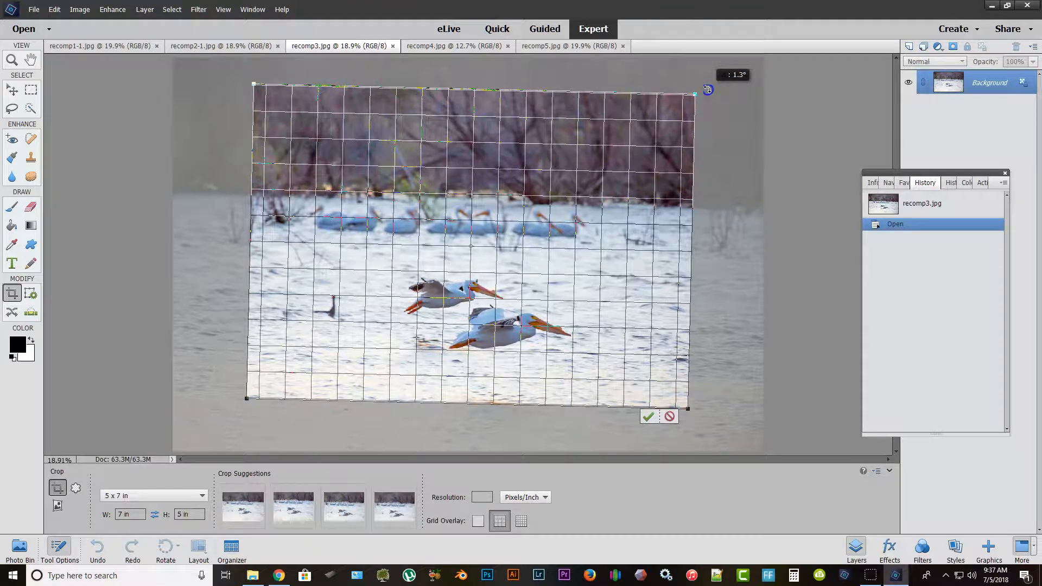
left_click_drag(707, 90, 707, 89)
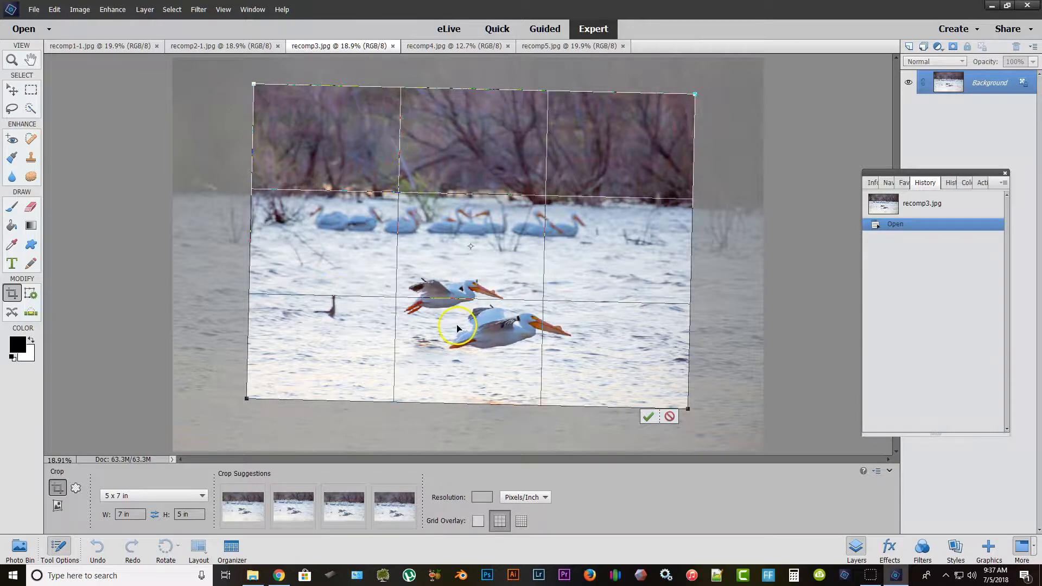
left_click_drag(620, 335, 590, 335)
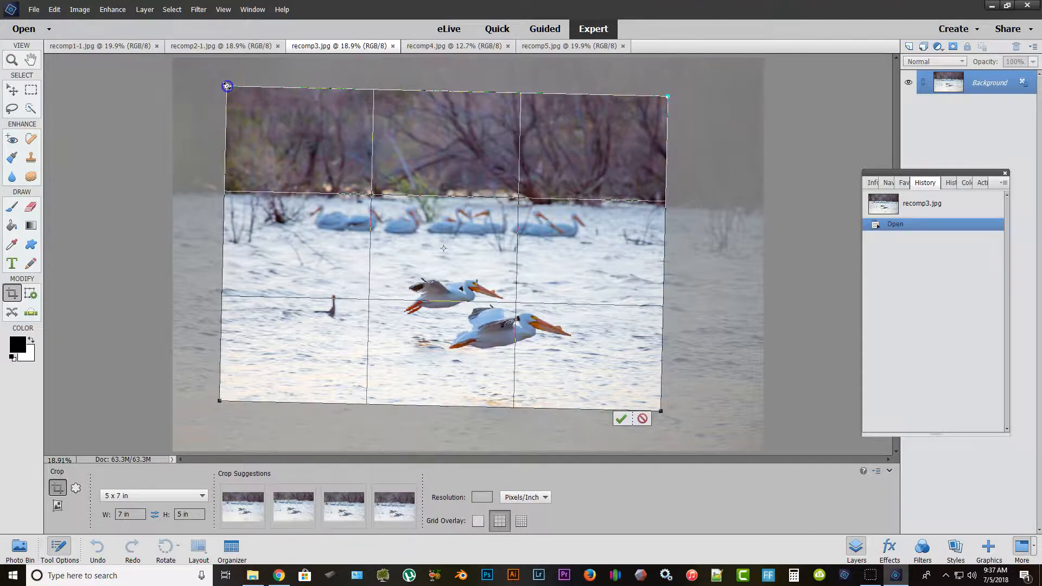
left_click_drag(227, 85, 278, 125)
left_click_drag(612, 359, 595, 340)
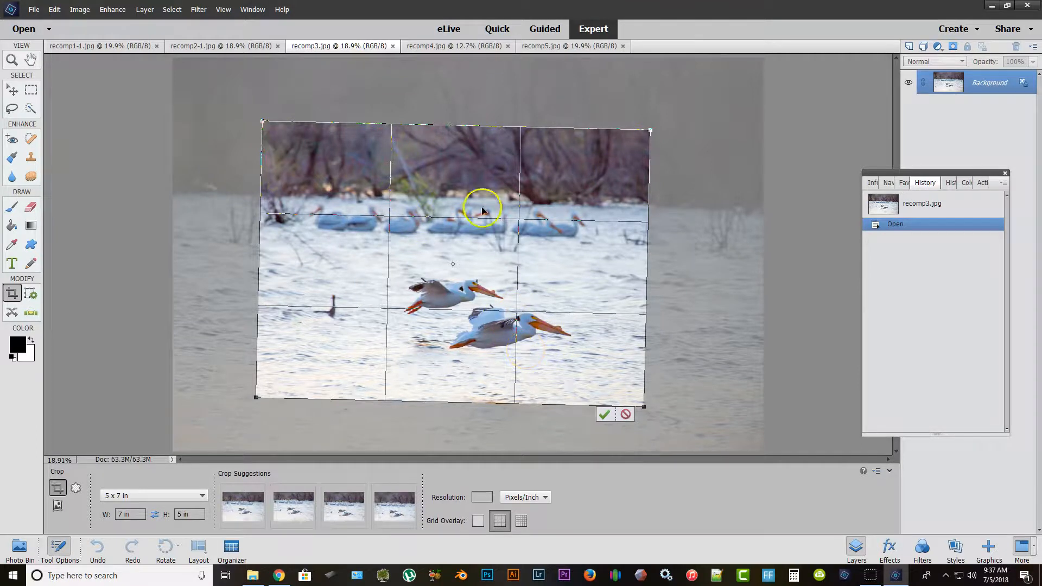
- Apply the crop to recomp3.jpg and compare it with the opened state in the history, ending on the cropped version
left_click(603, 416)
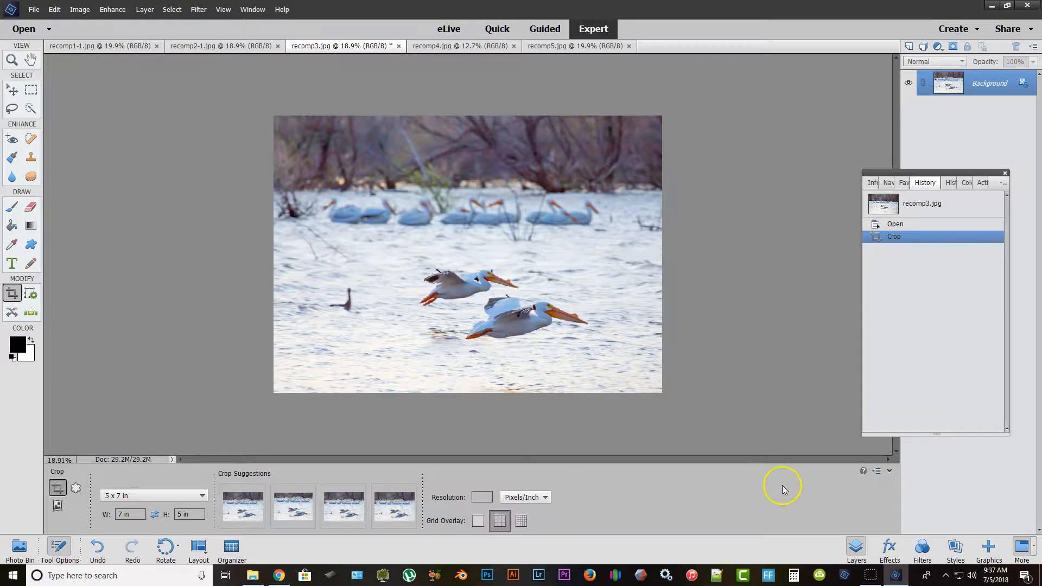
left_click(896, 225)
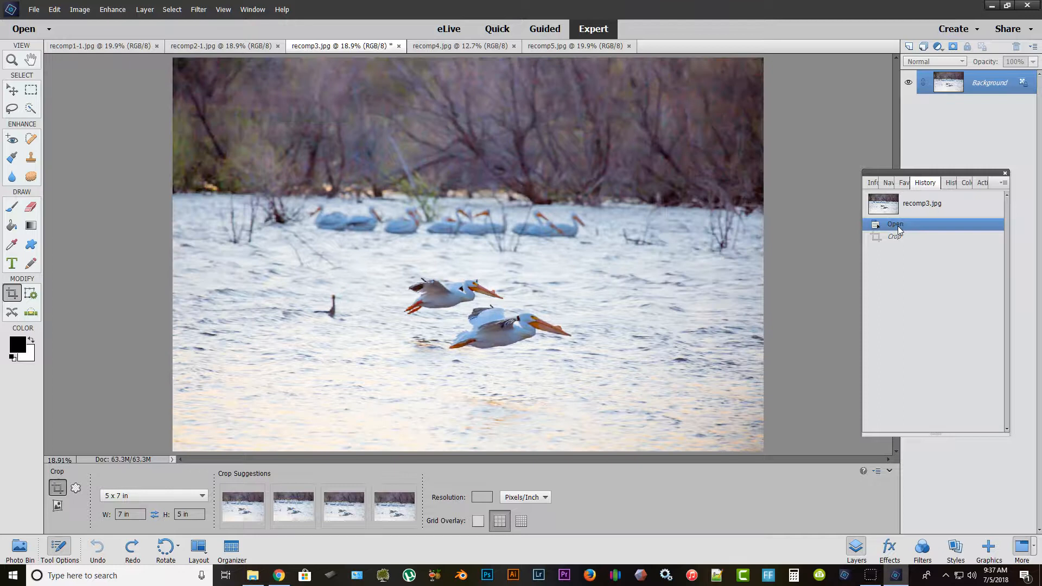
left_click(897, 242)
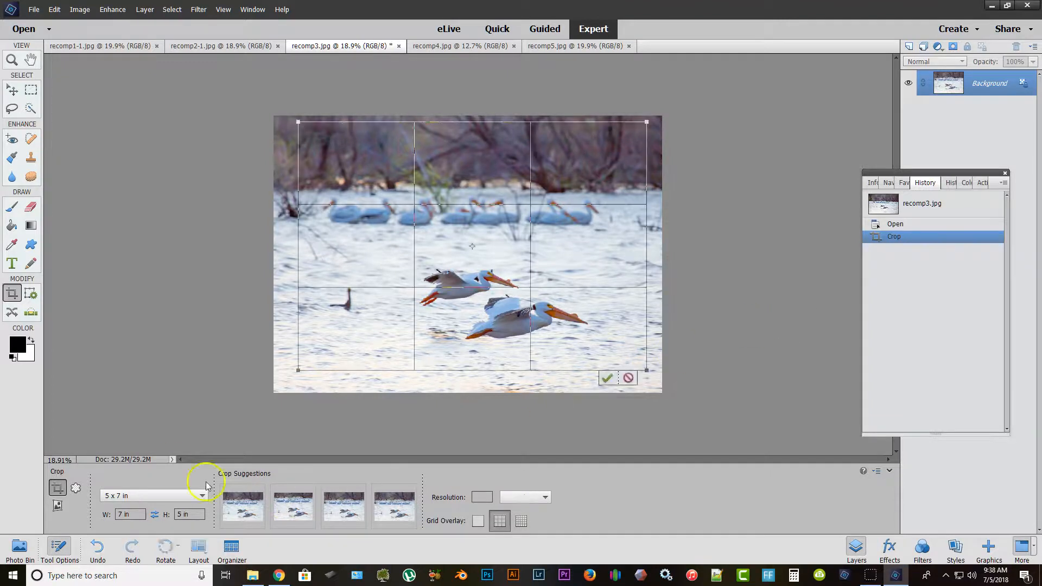
- Switch to recomp4.jpg and start a 5 in wide by 7 in high crop using the third crop suggestion
left_click(34, 559)
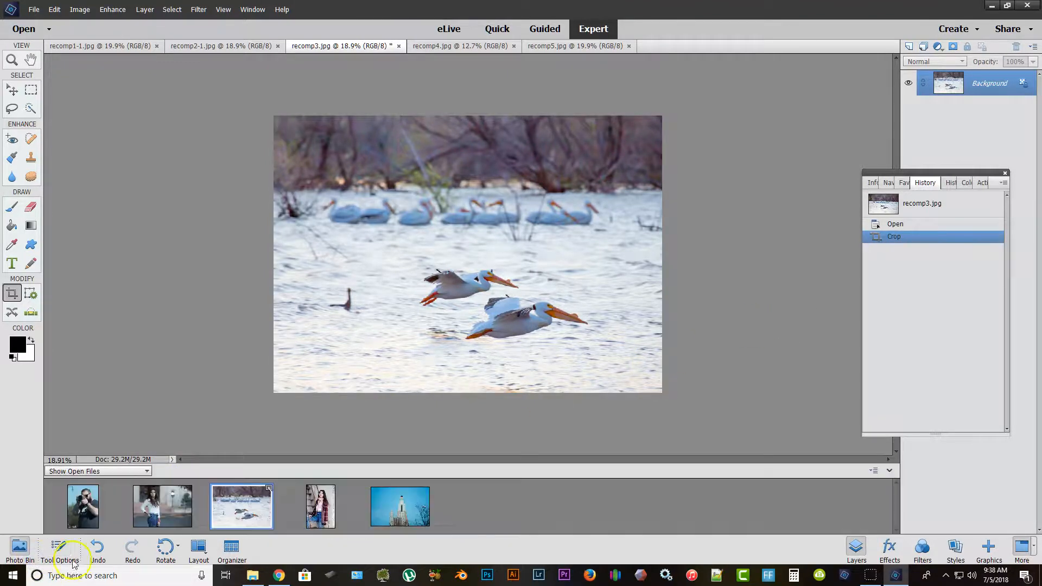
left_click(324, 498)
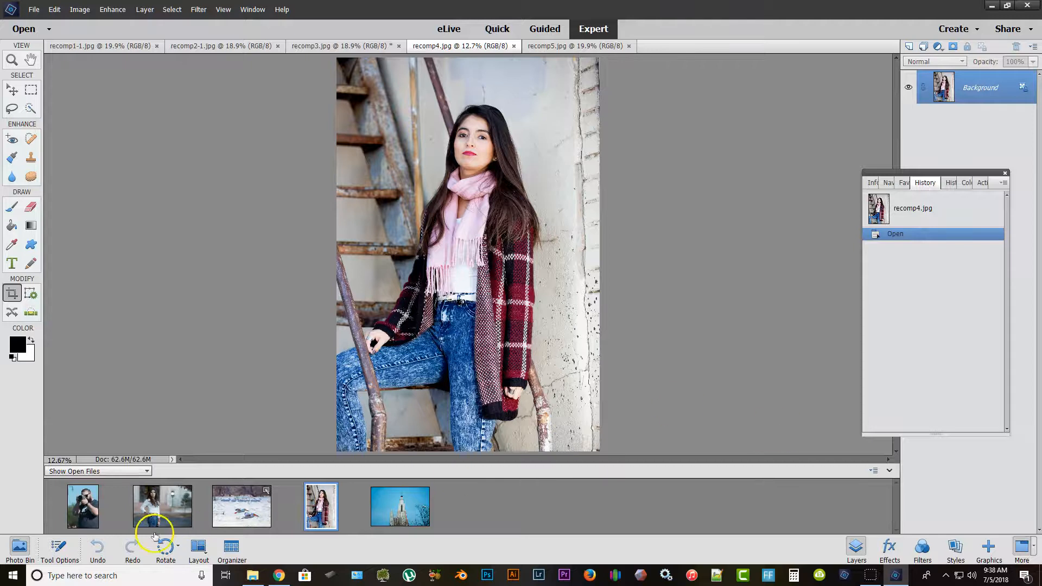
left_click(61, 551)
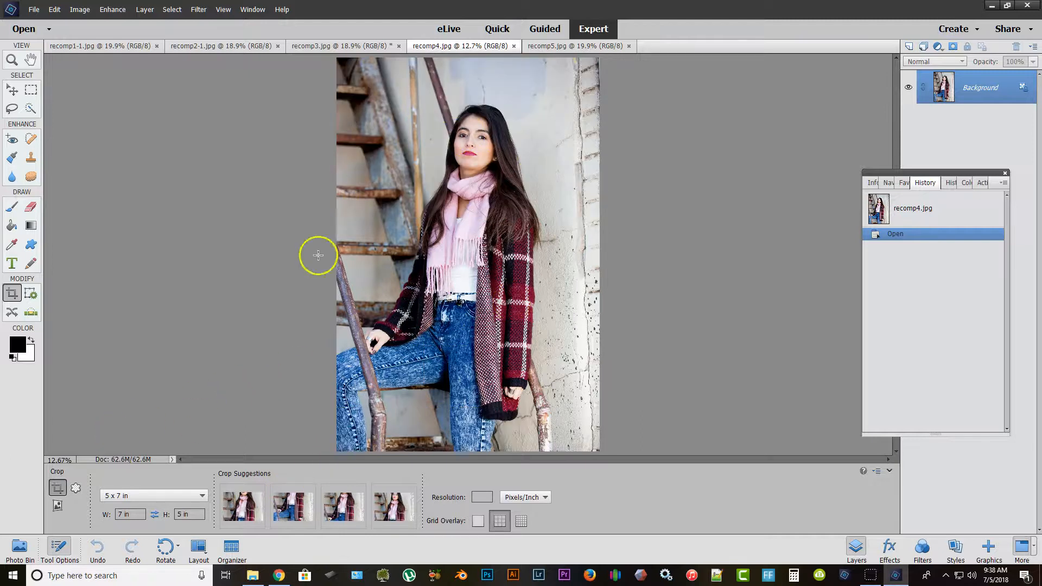
left_click(154, 515)
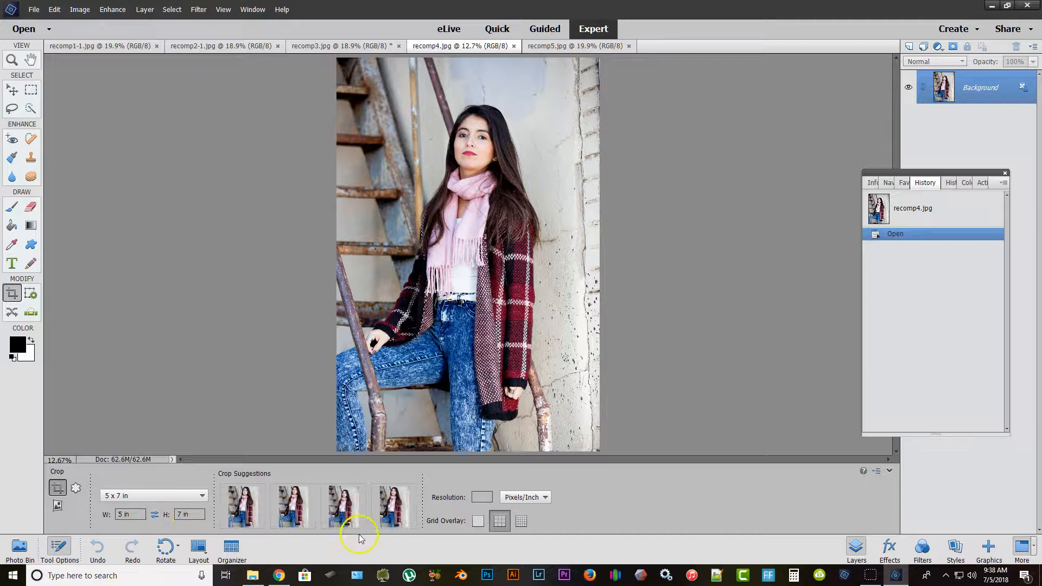
left_click(347, 515)
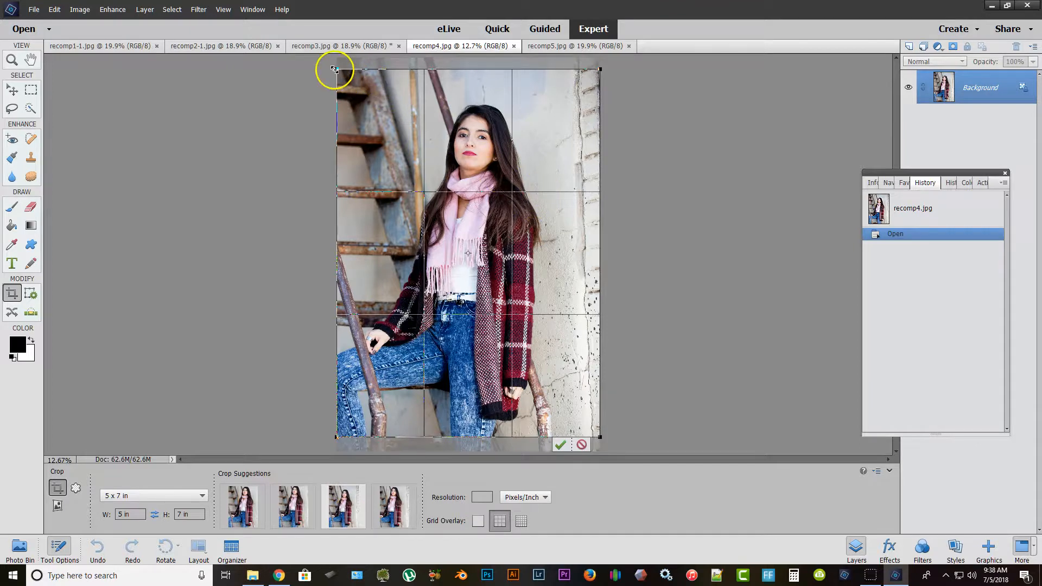
- Shrink the crop frame to the woman's head and upper body and tilt it about 9.7° clockwise
left_click_drag(335, 68, 481, 271)
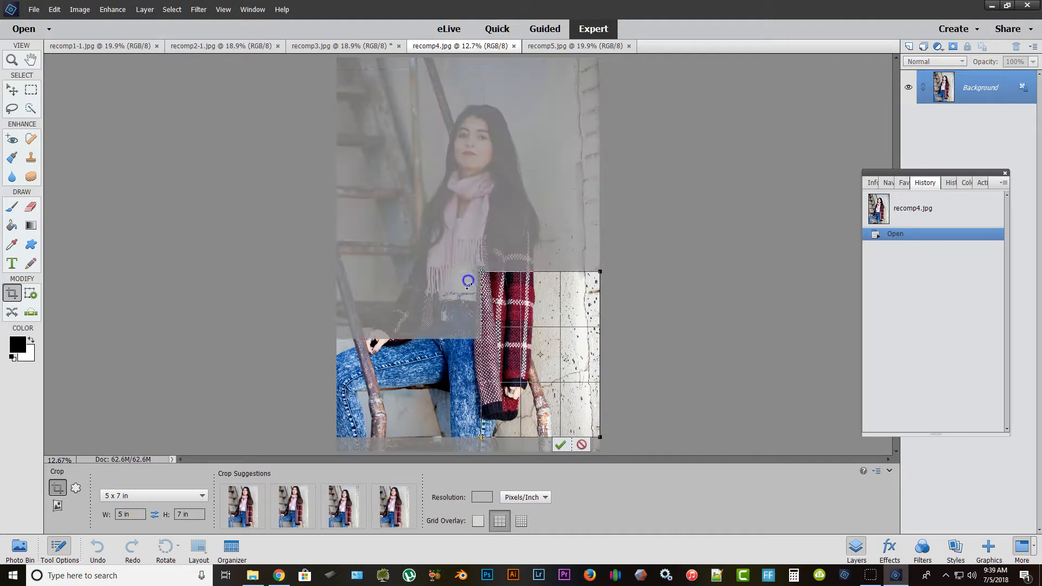
left_click_drag(577, 391, 562, 296)
left_click_drag(530, 235, 519, 228)
left_click_drag(565, 305, 554, 323)
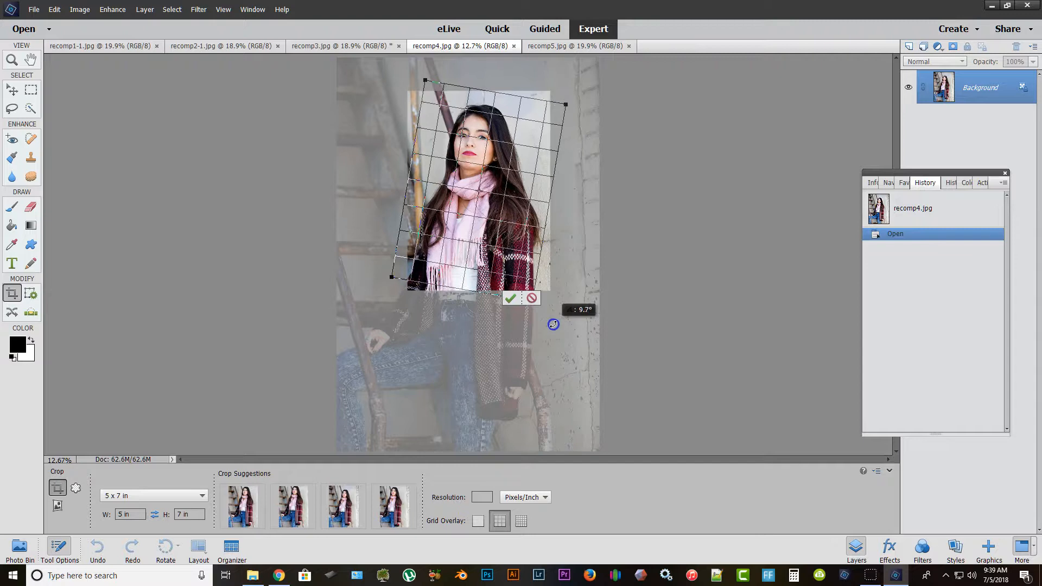
left_click(500, 271)
left_click_drag(499, 273, 503, 267)
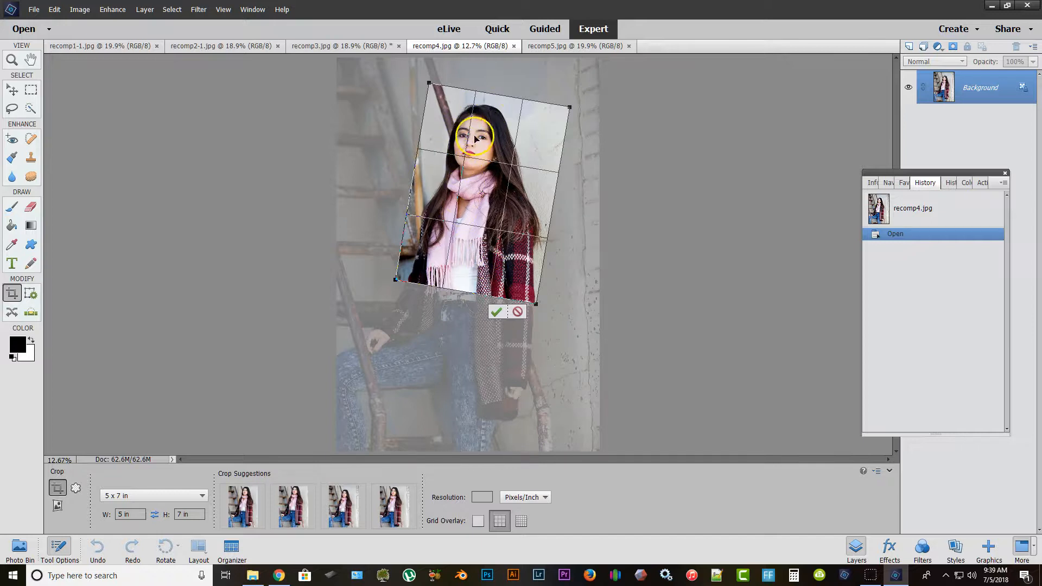
- Apply the tilted crop to recomp4.jpg and compare it with the opened state in the history, ending on the cropped version
left_click(496, 313)
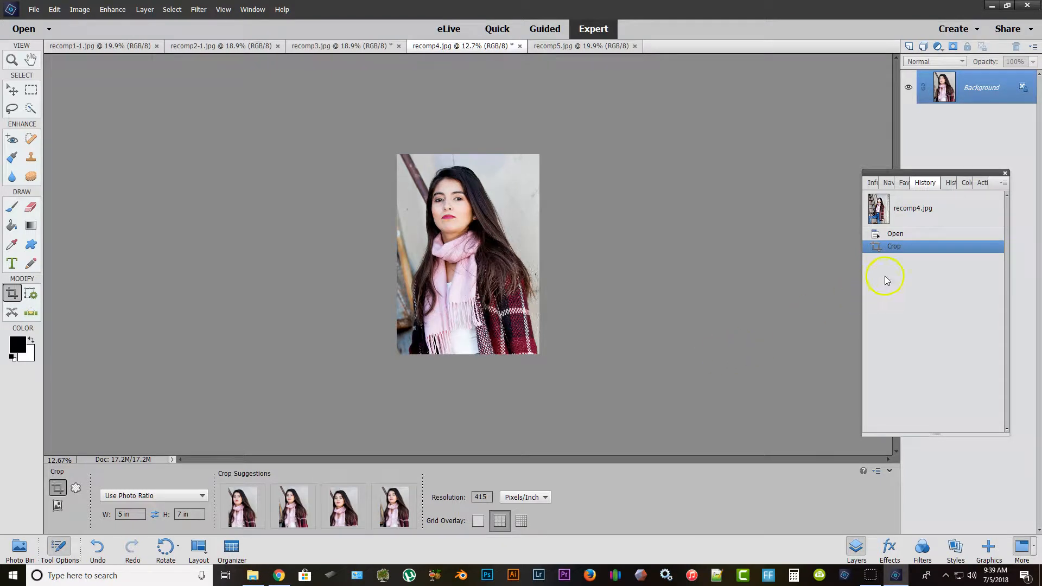
left_click(908, 235)
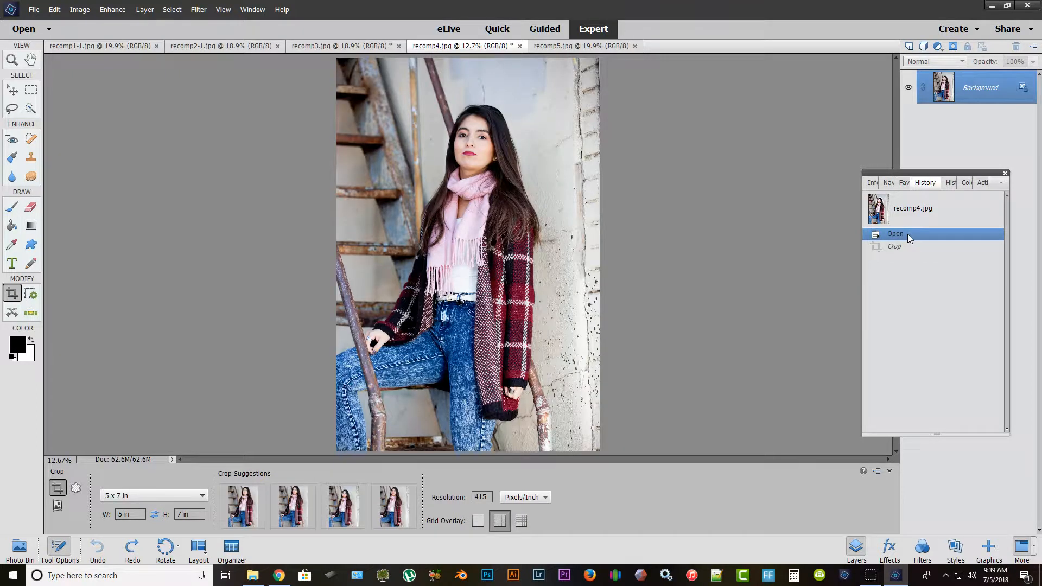
left_click(897, 248)
left_click(906, 248)
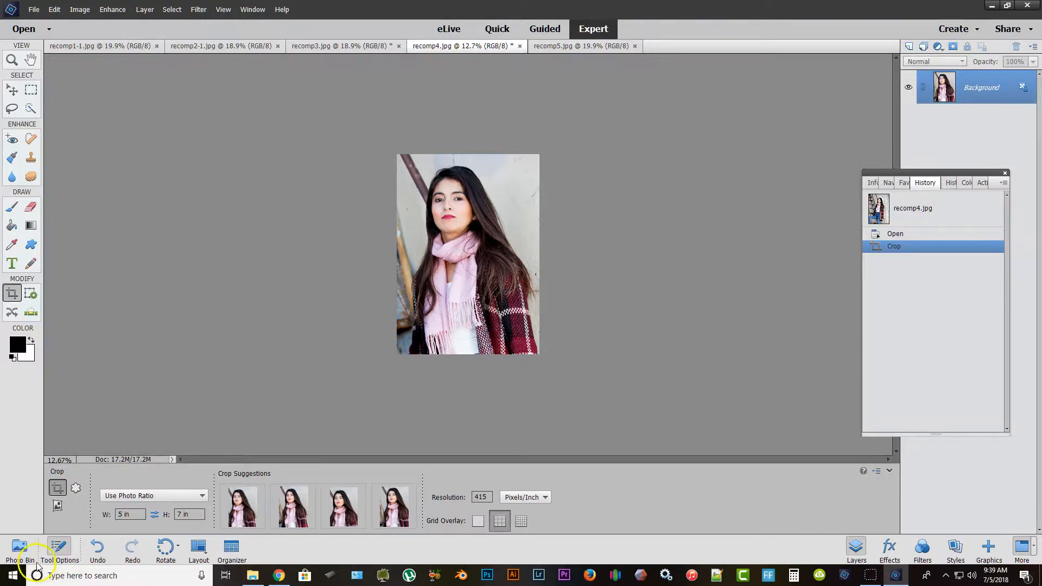
- Switch to recomp5.jpg and start a 5 in wide by 7 in high crop using the fourth crop suggestion
left_click(19, 549)
left_click(413, 520)
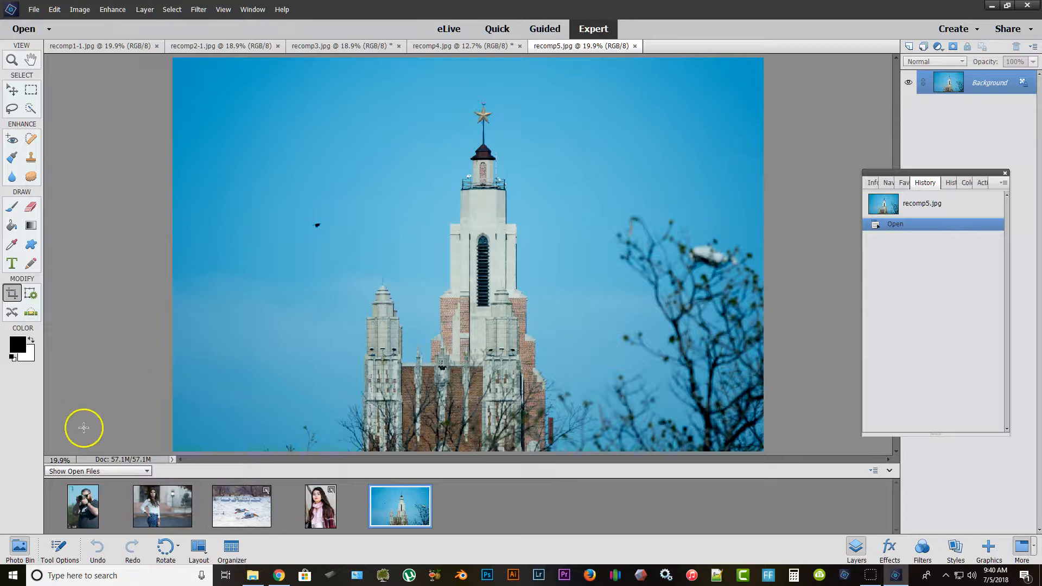
left_click(64, 553)
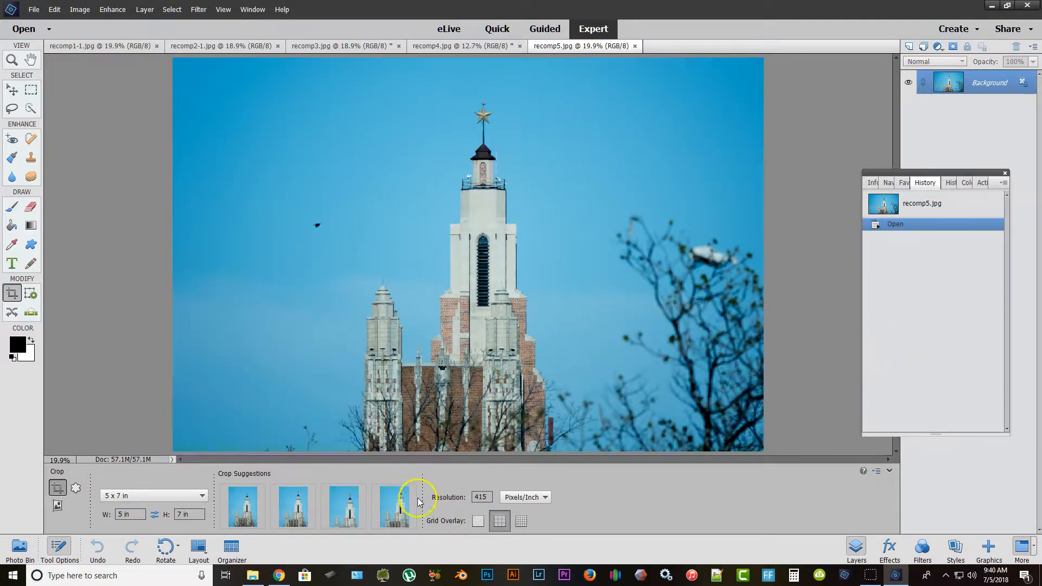
left_click(402, 524)
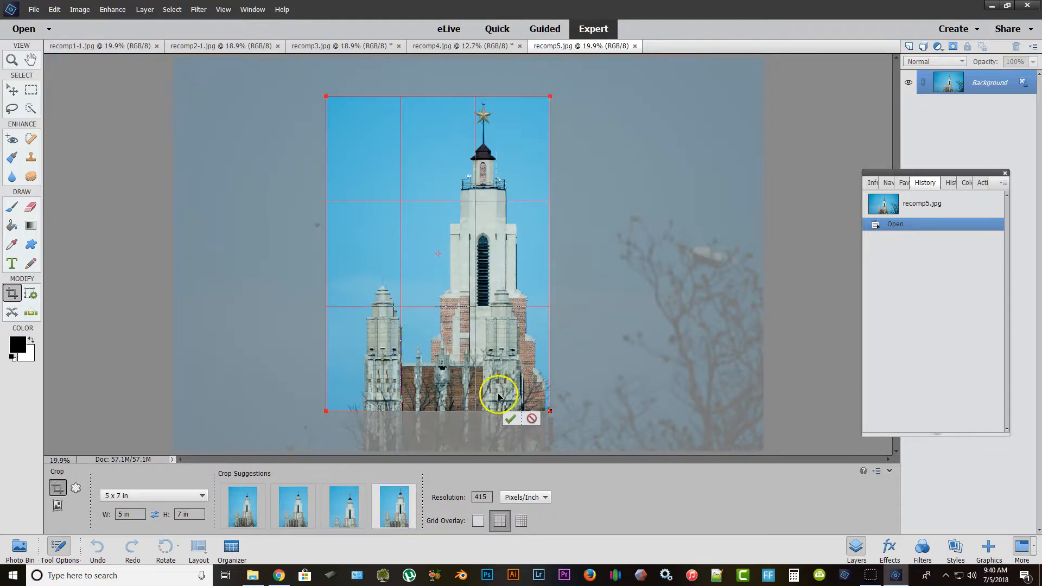
- Enlarge the crop frame down to the treetops, place the tall tower on its right third line and apply the crop
left_click_drag(495, 369, 497, 350)
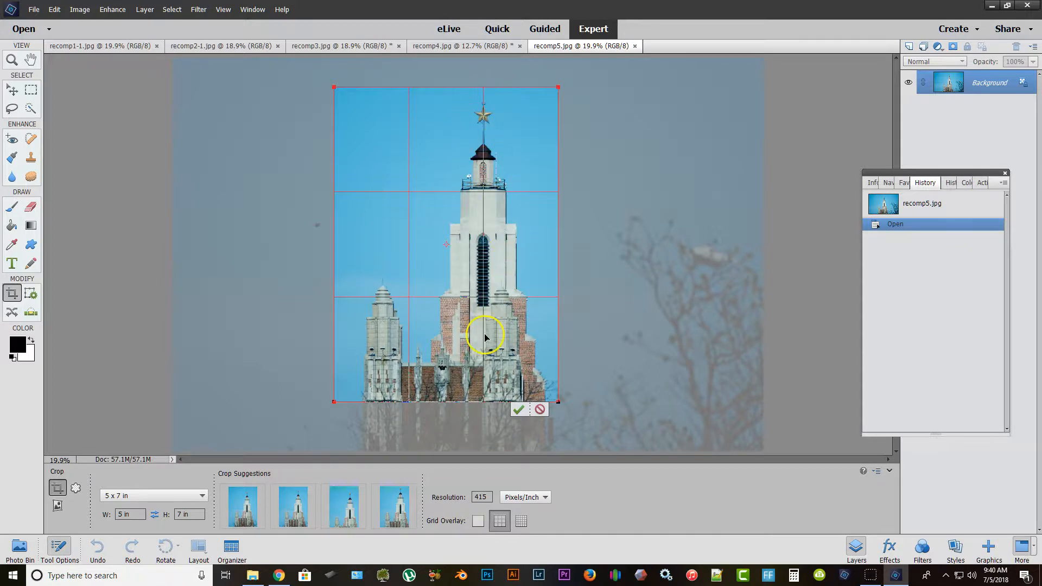
left_click_drag(557, 402, 589, 445)
left_click_drag(542, 372, 525, 376)
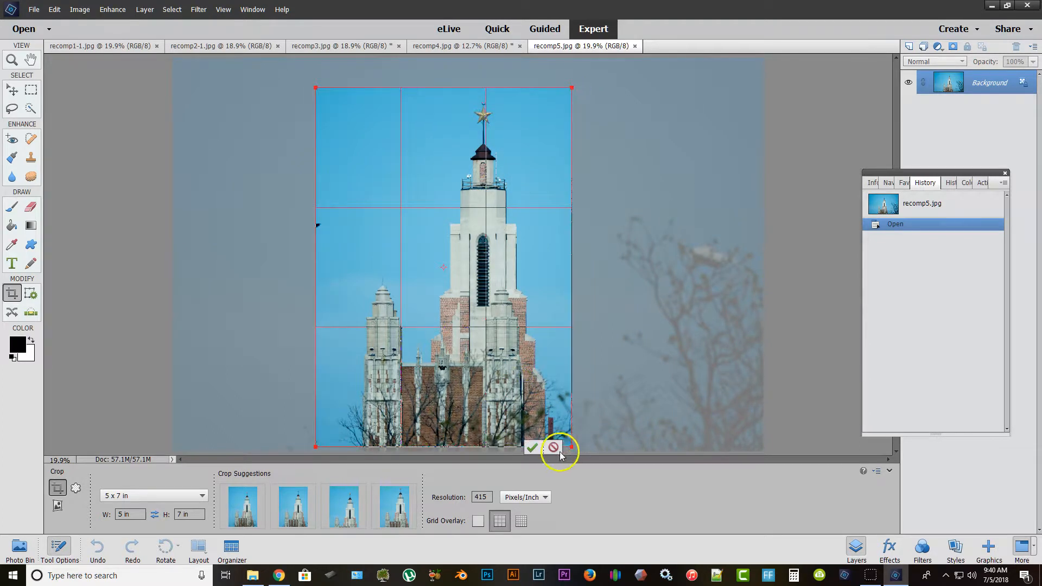
left_click(531, 447)
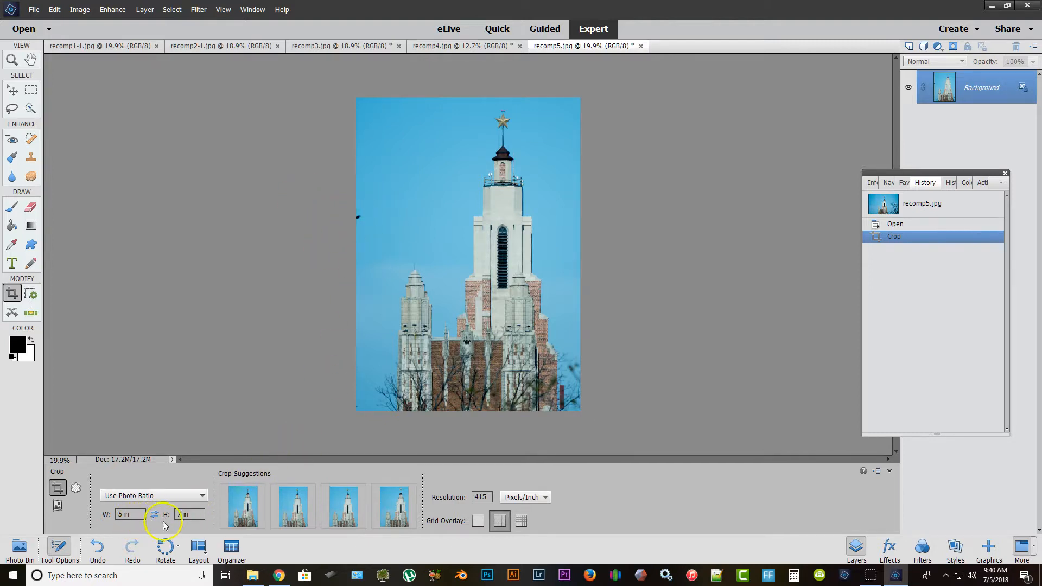
- Crop recomp5.jpg again from the fourth suggestion, enlarging and shifting the frame to exclude the bird at the photo's left edge
left_click(395, 506)
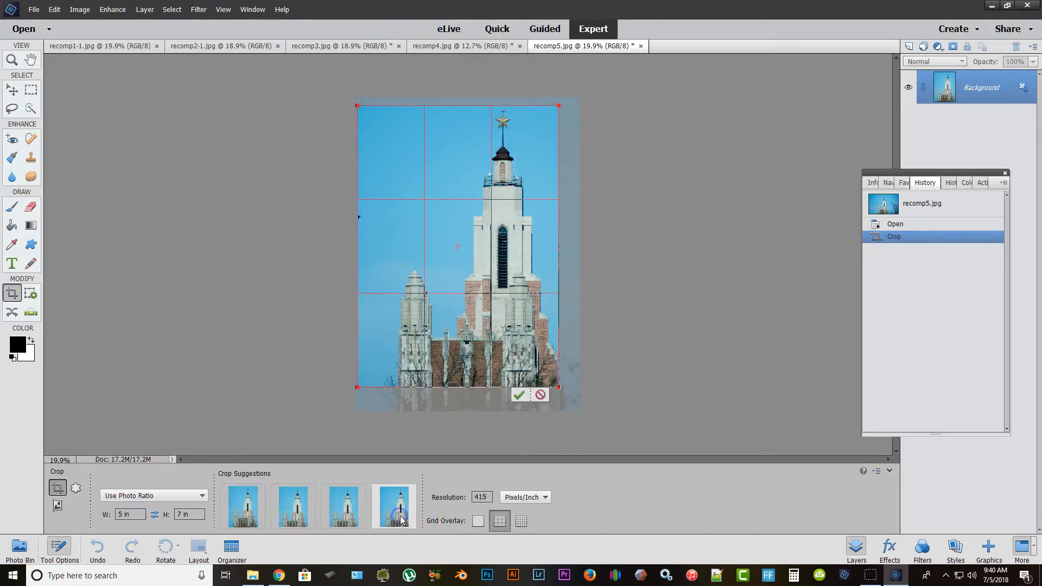
mouse_move(356, 106)
left_mouse_down()
mouse_move(354, 90)
mouse_move(358, 105)
left_mouse_up()
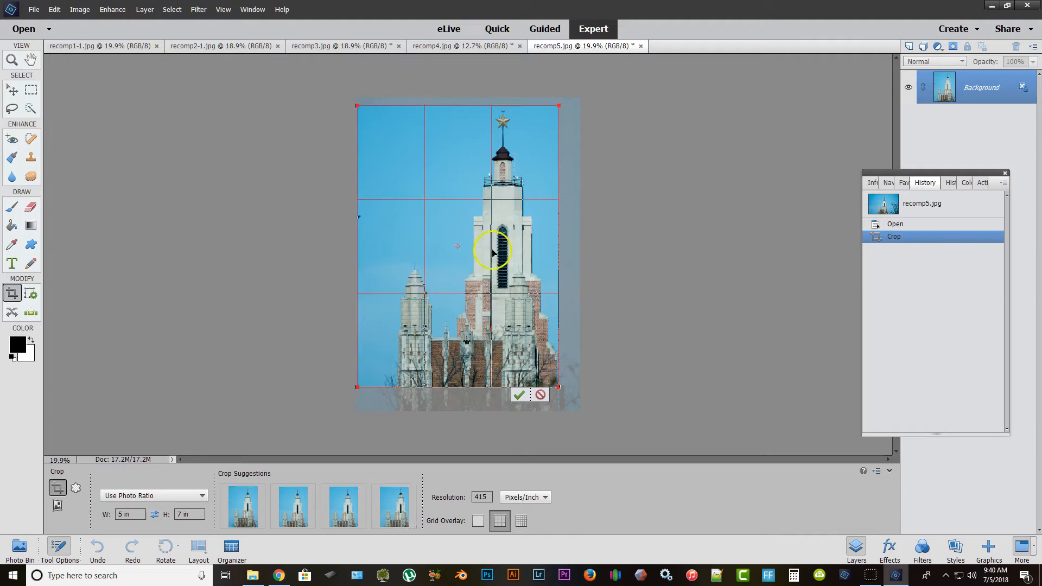
left_click_drag(556, 388, 572, 405)
left_click_drag(474, 309, 436, 281)
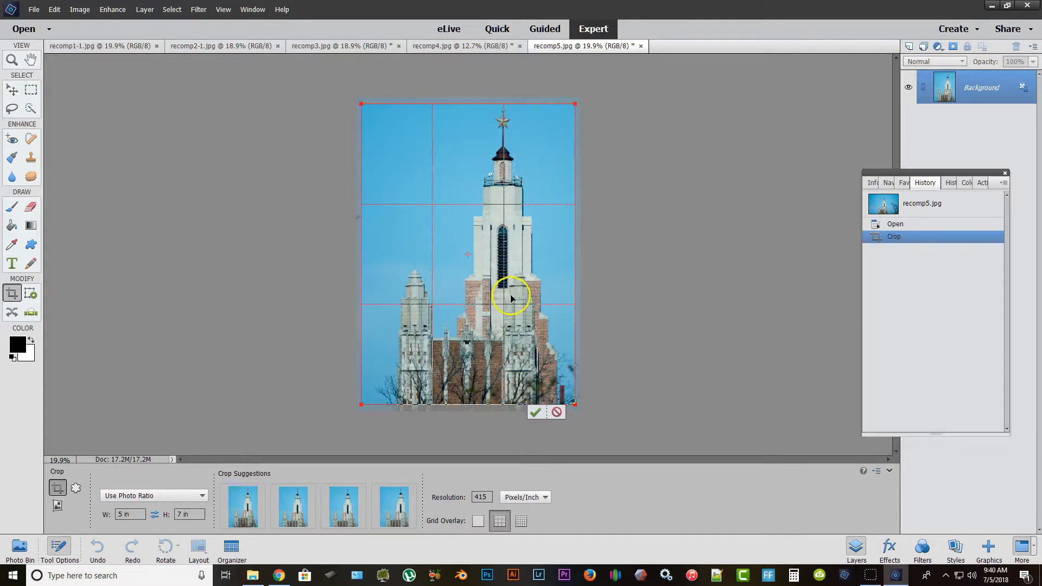
left_click(535, 412)
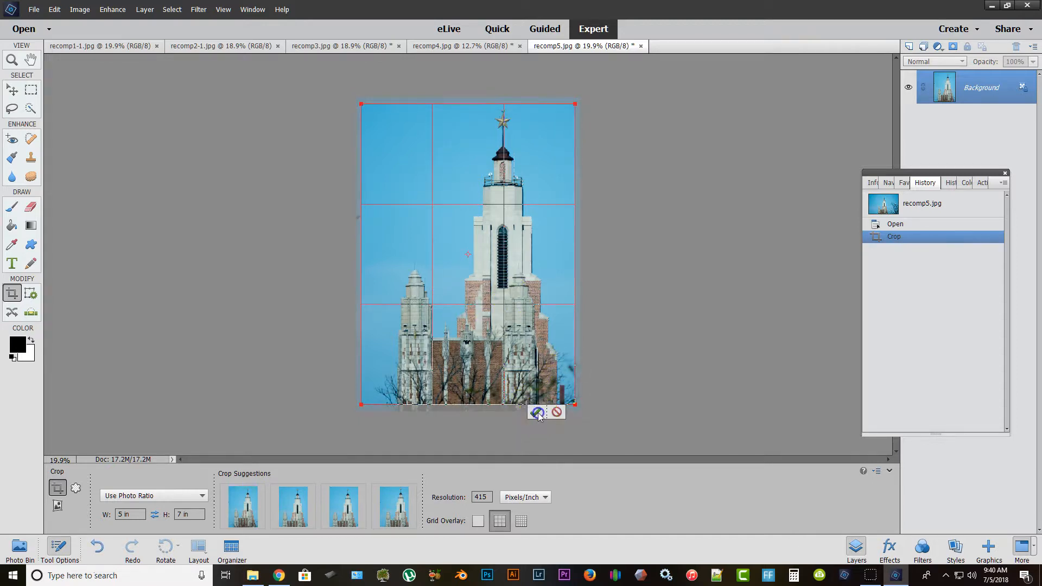